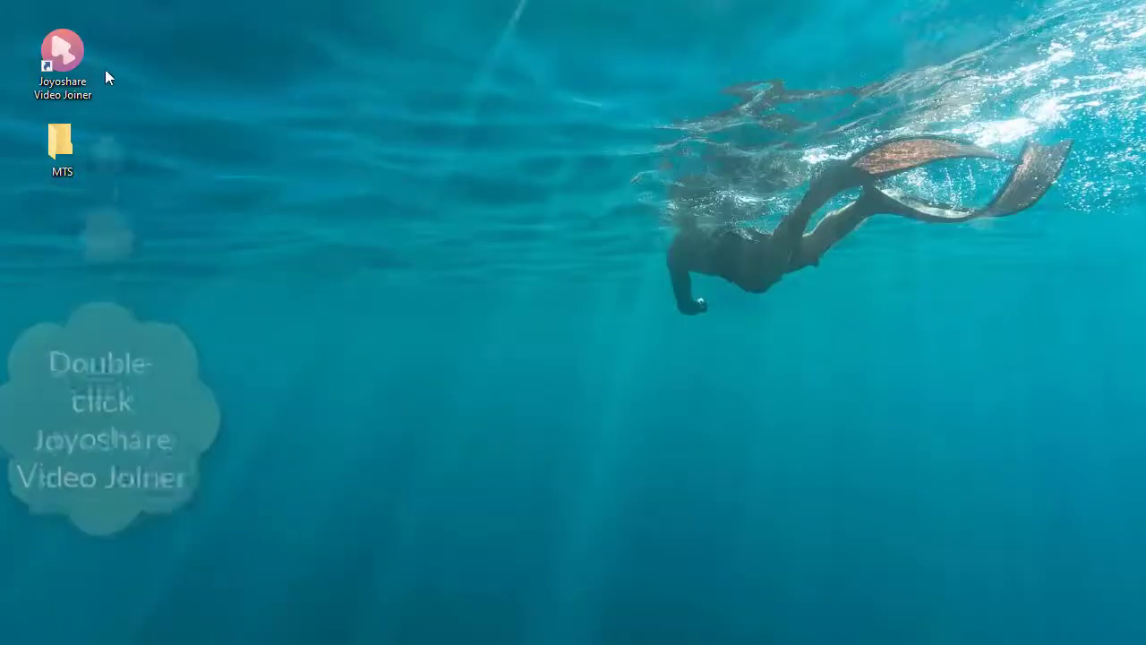
Launch Joyoshare Video Joiner and load the four MTS clips (11, 22, 33, 55) from the MTS folder.
double_click(73, 63)
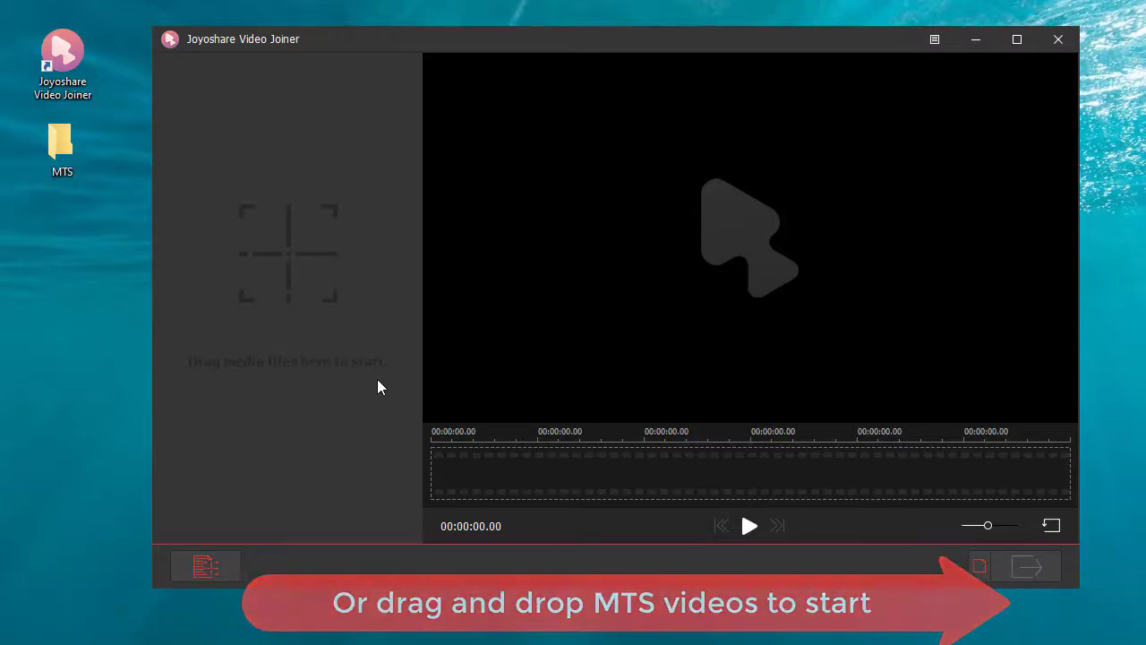
drag(61, 143, 317, 252)
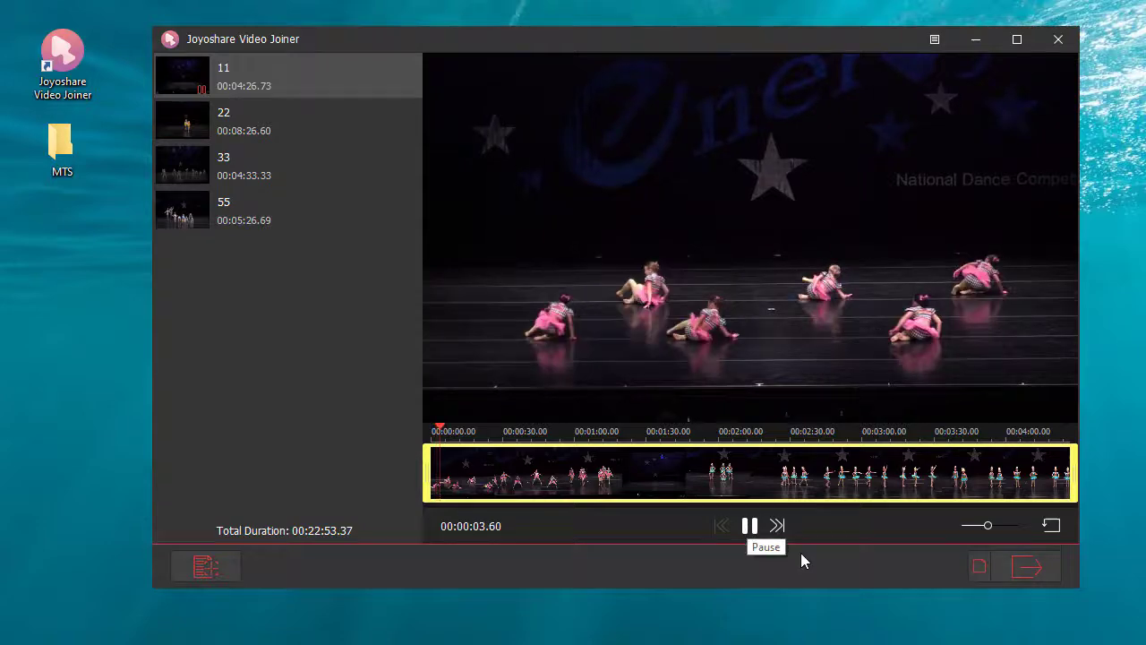
Bring up the output format dialog and browse its General Video and General Audio format lists.
click(986, 574)
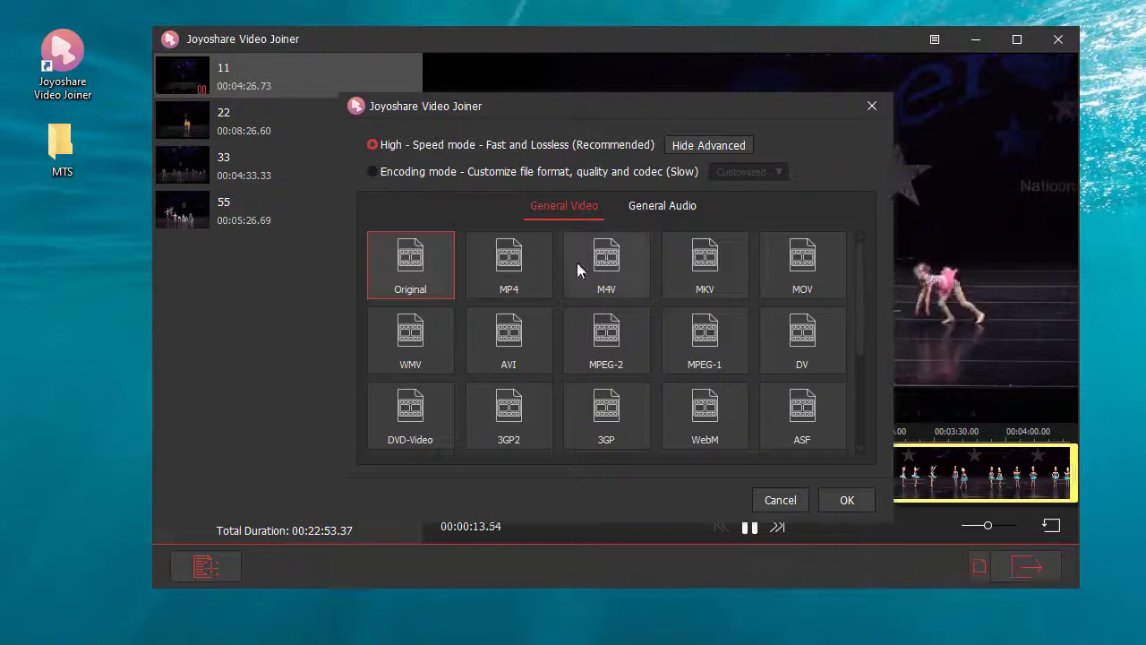
scroll(531, 403, down, 3)
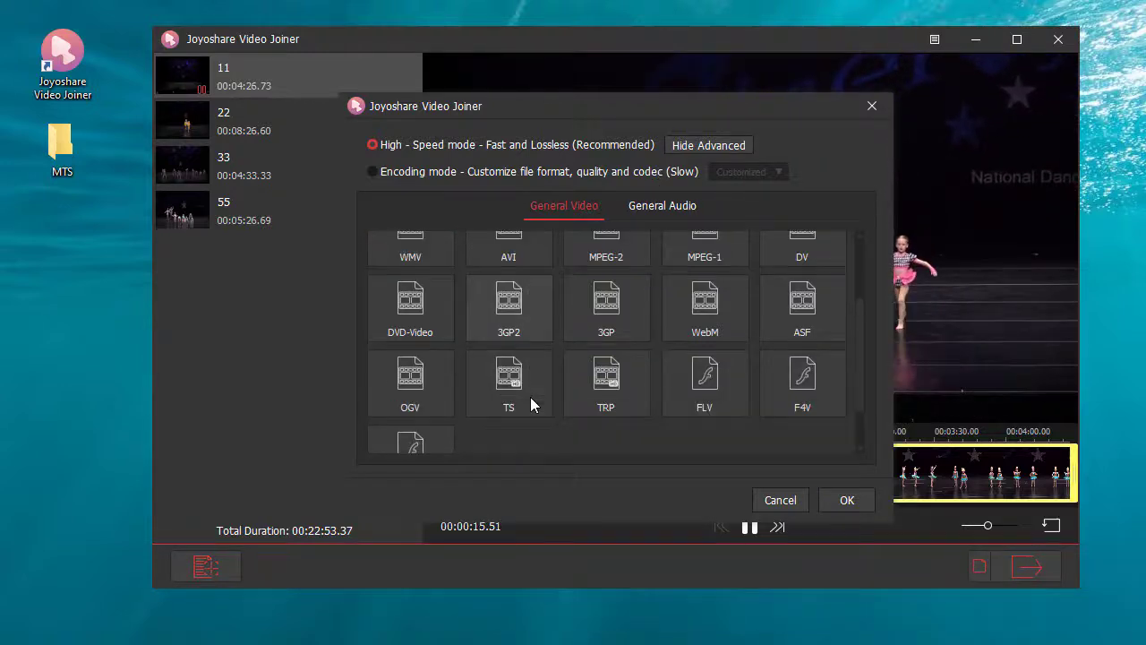
scroll(531, 404, up, 3)
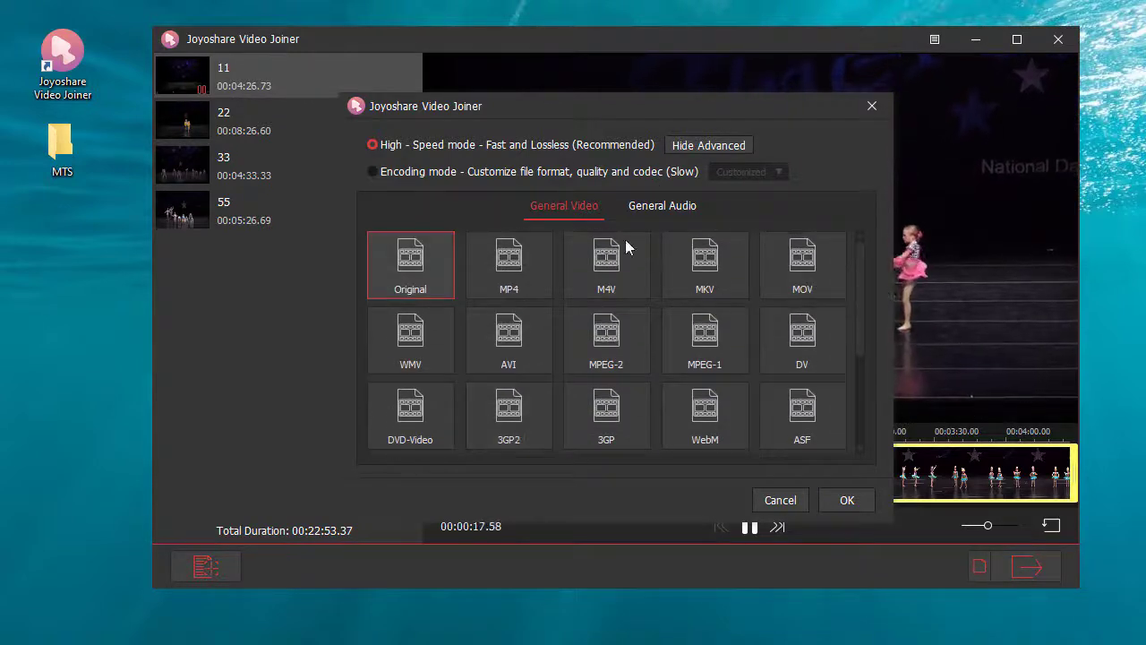
click(664, 209)
scroll(595, 372, down, 2)
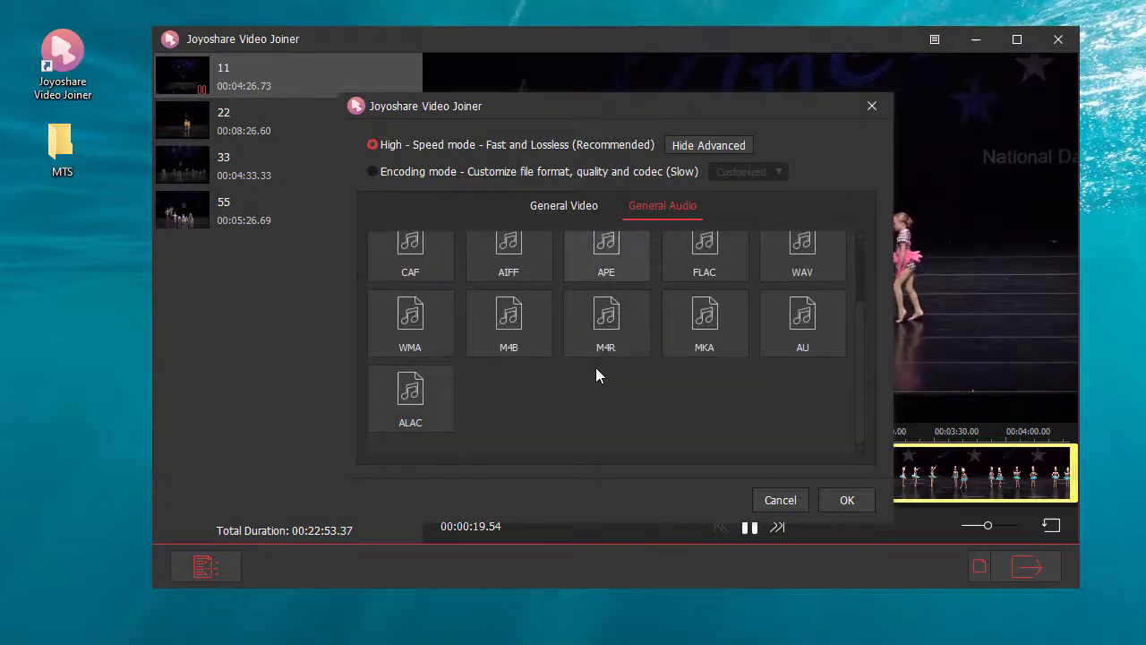
click(557, 210)
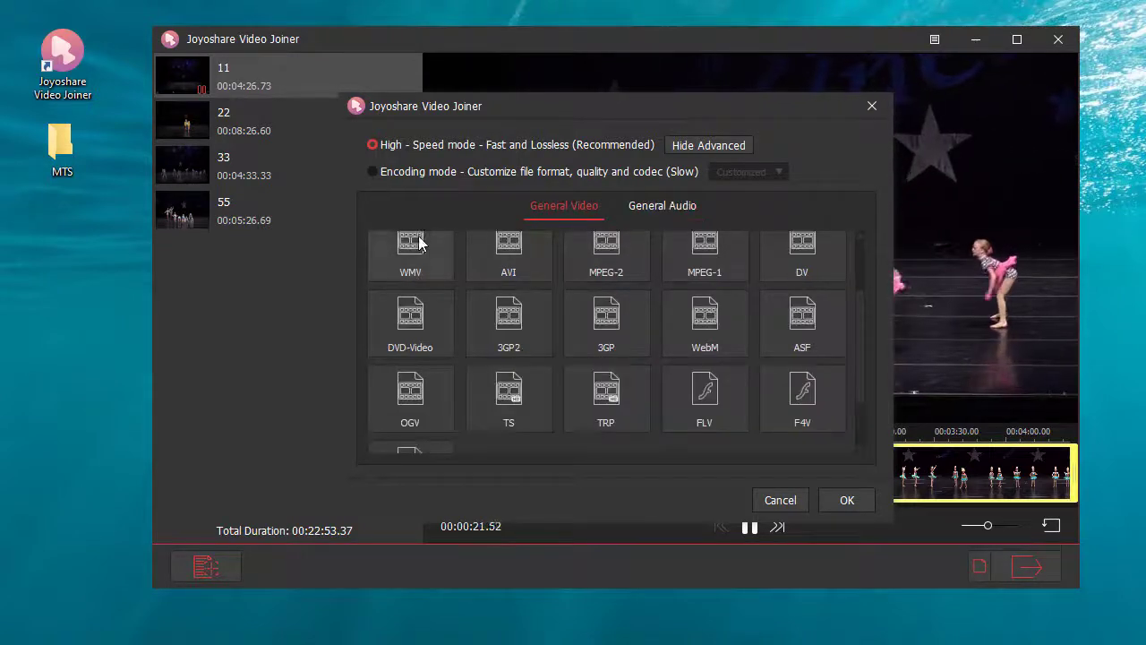
scroll(419, 244, up, 2)
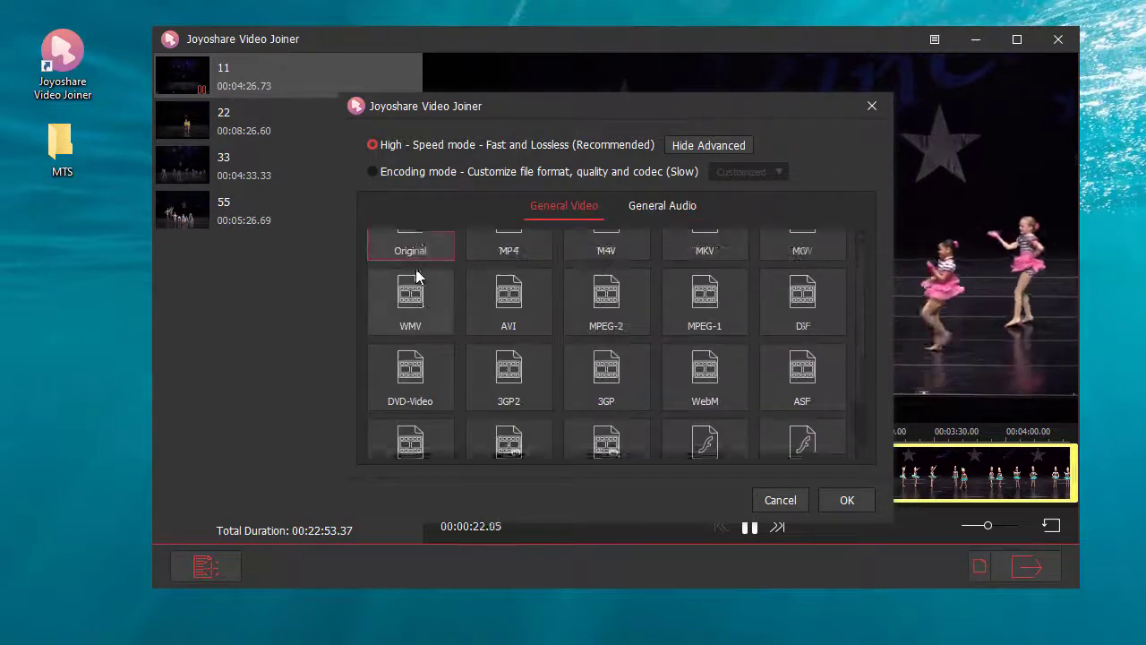
Switch the output to Encoding mode and browse the Devices presets.
click(372, 172)
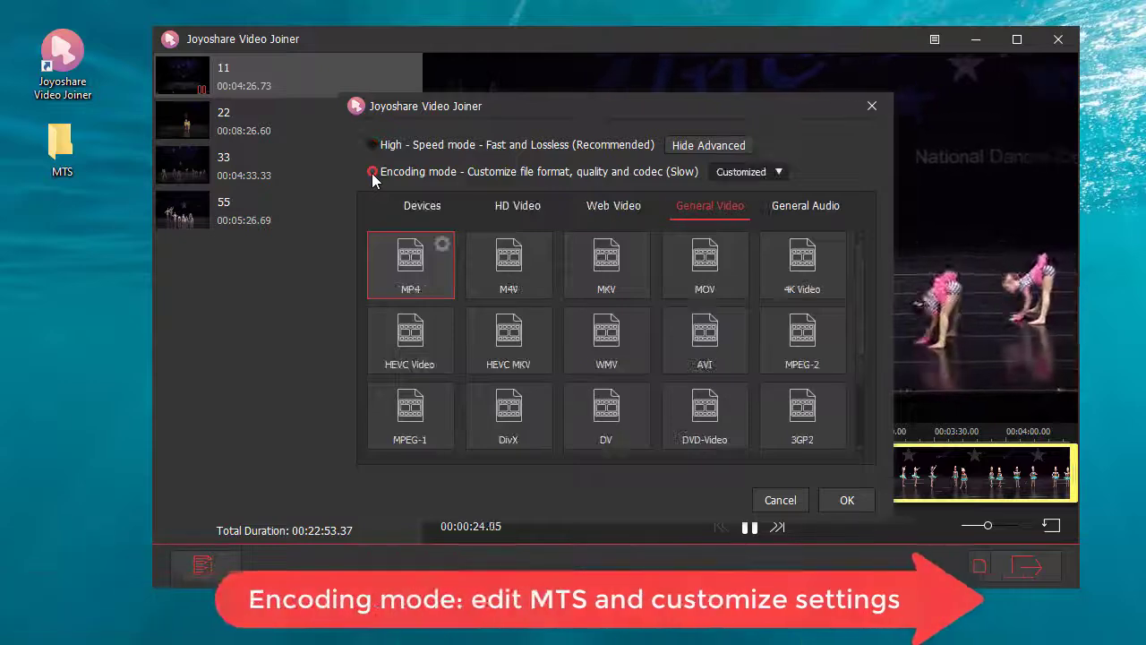
click(428, 209)
scroll(522, 361, down, 7)
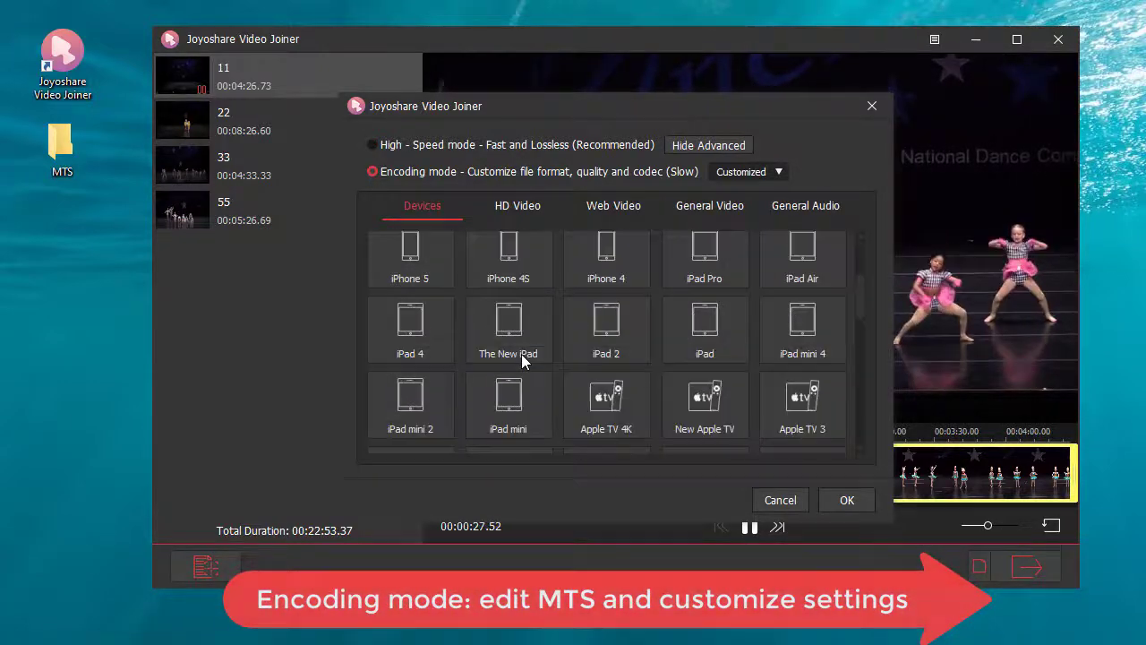
scroll(523, 361, down, 5)
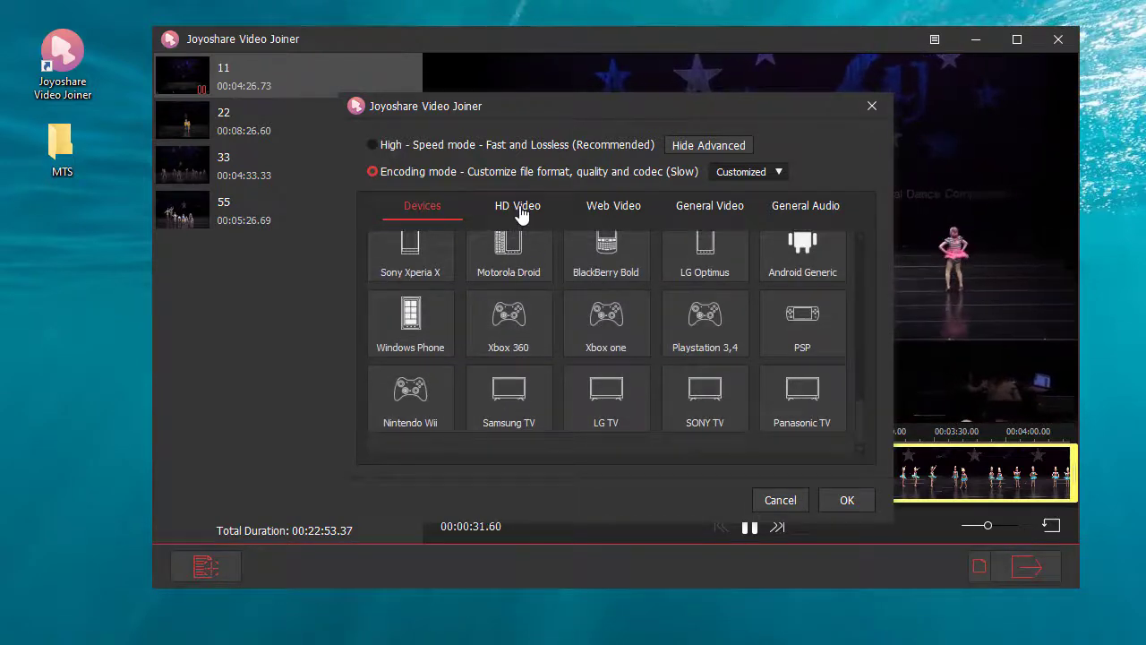
Browse the HD Video, Web Video and General Audio presets, settling on General Video MP4.
click(518, 216)
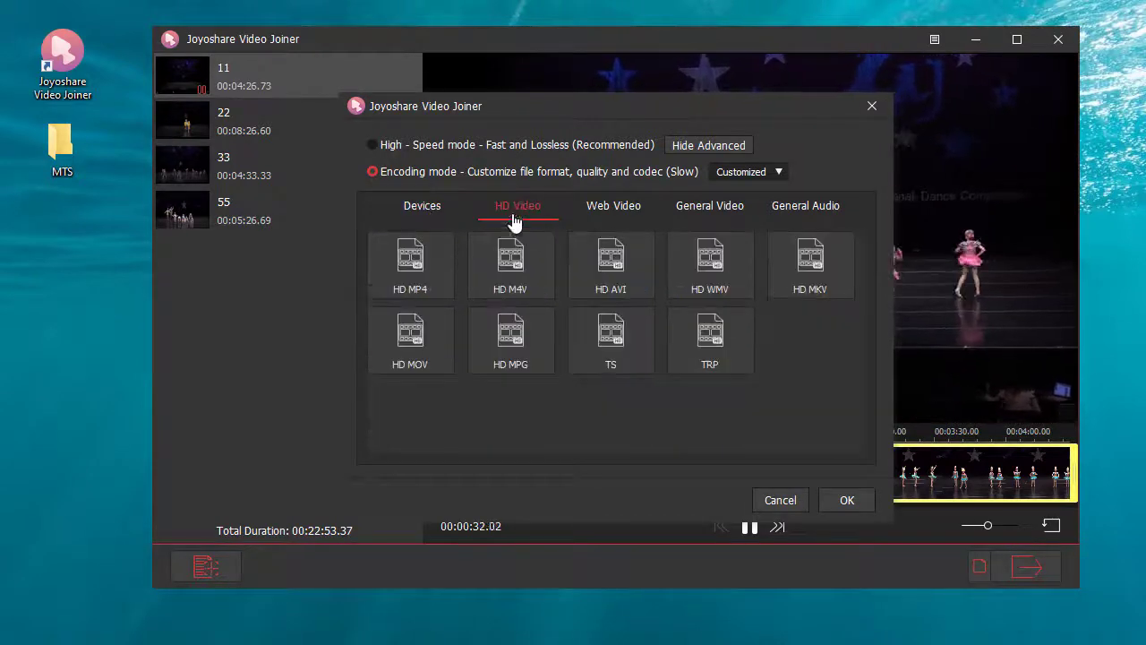
click(624, 213)
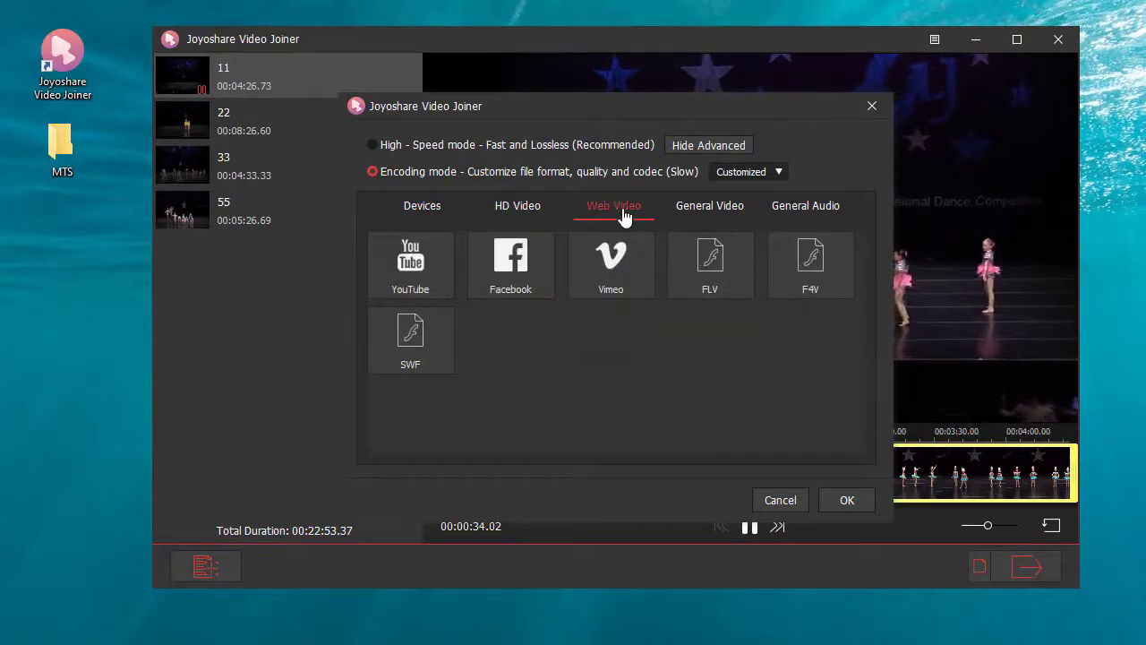
click(709, 213)
scroll(626, 398, down, 2)
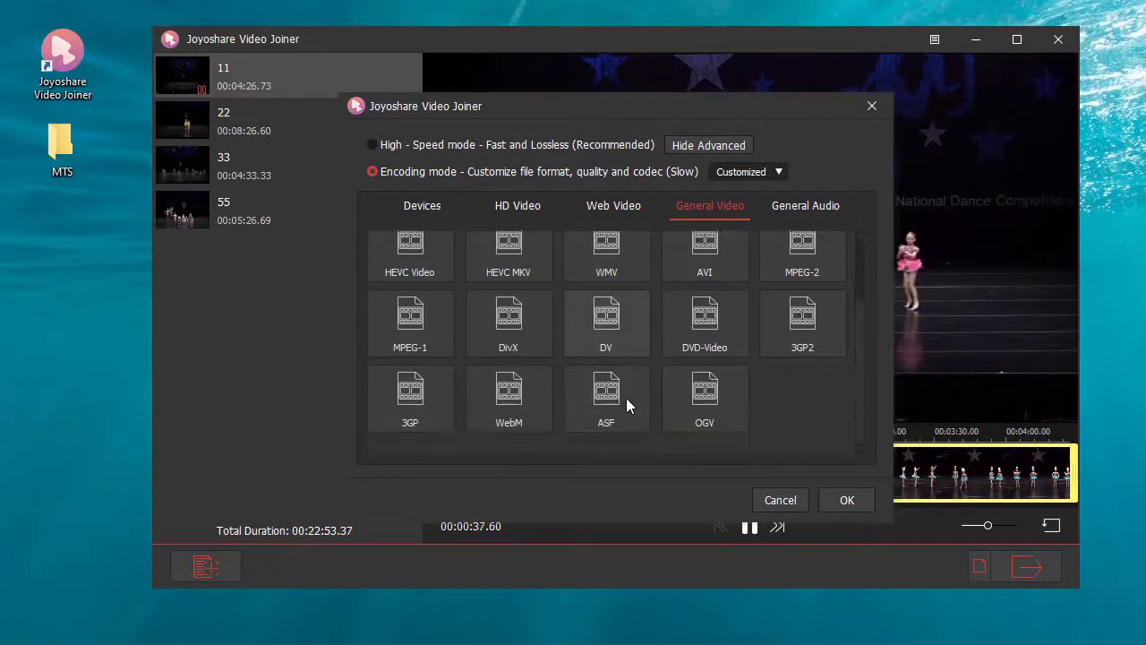
scroll(626, 398, up, 2)
click(794, 209)
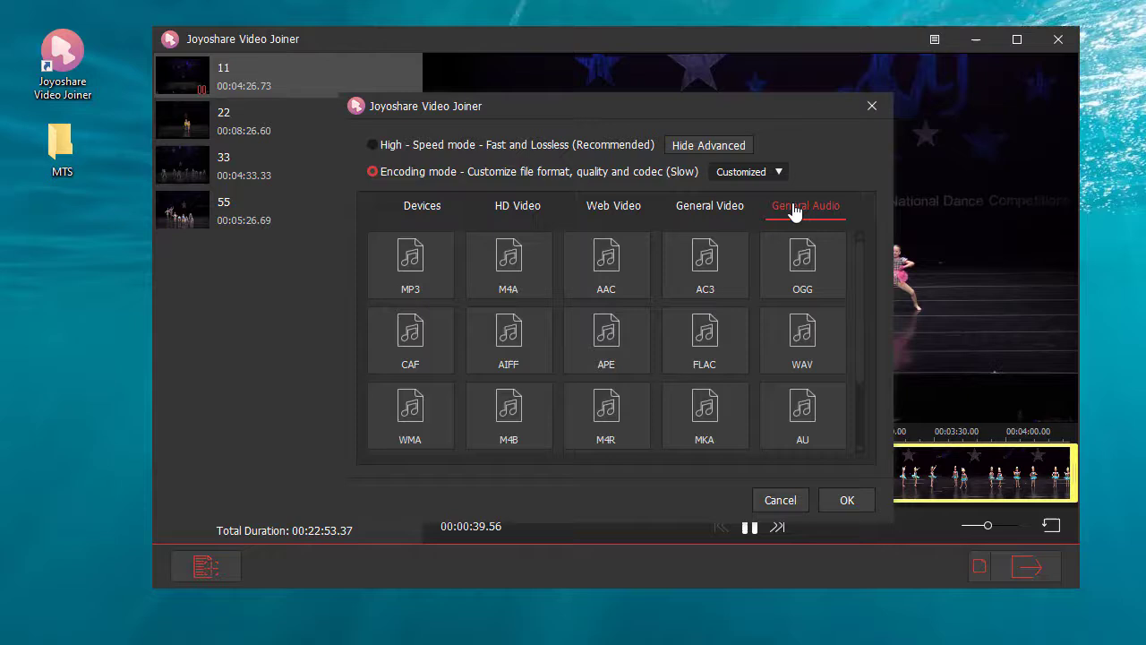
scroll(635, 356, down, 2)
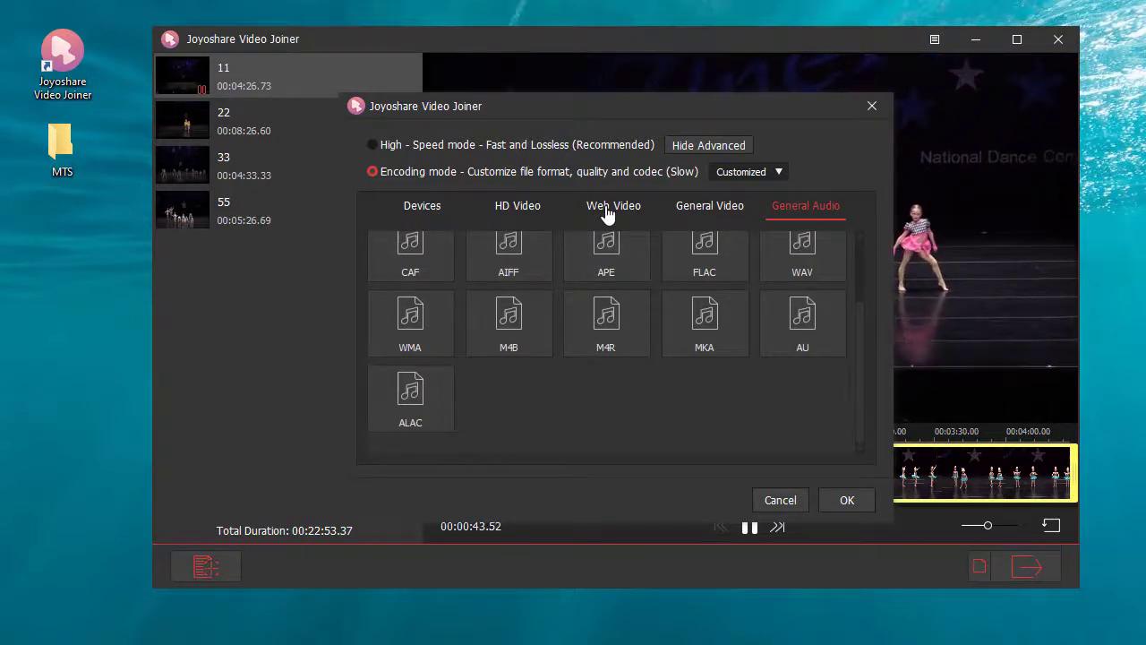
click(690, 208)
scroll(449, 342, up, 2)
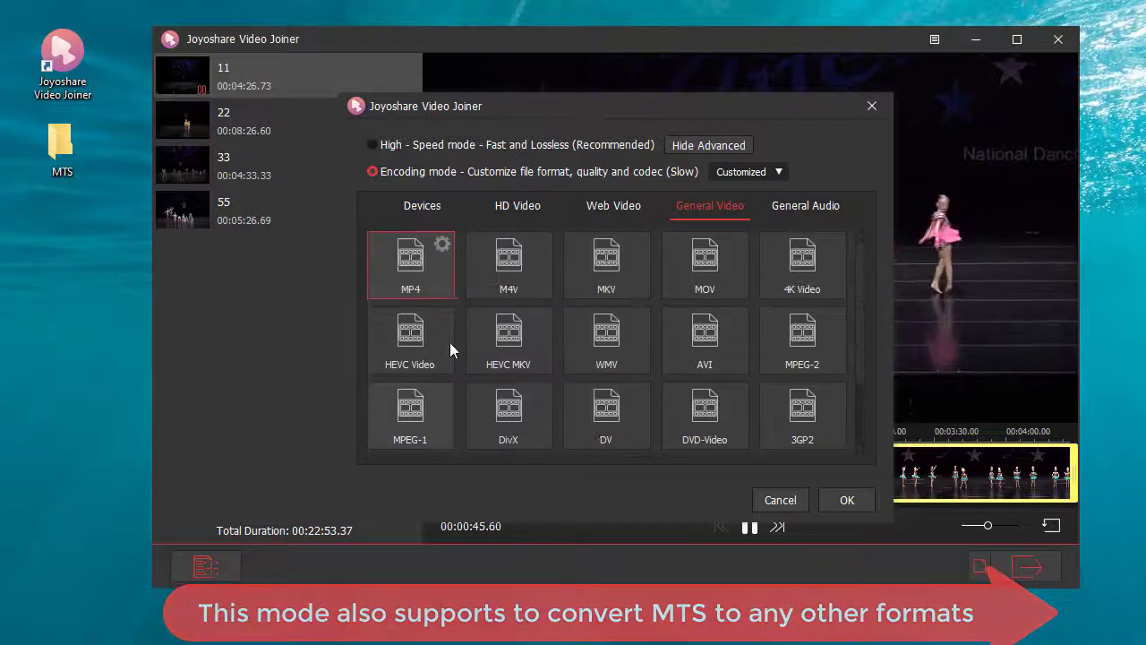
Review MP4's settings (H264, 30 fps, 640*480, 2000 kbps), then return to lossless High-Speed mode.
click(443, 244)
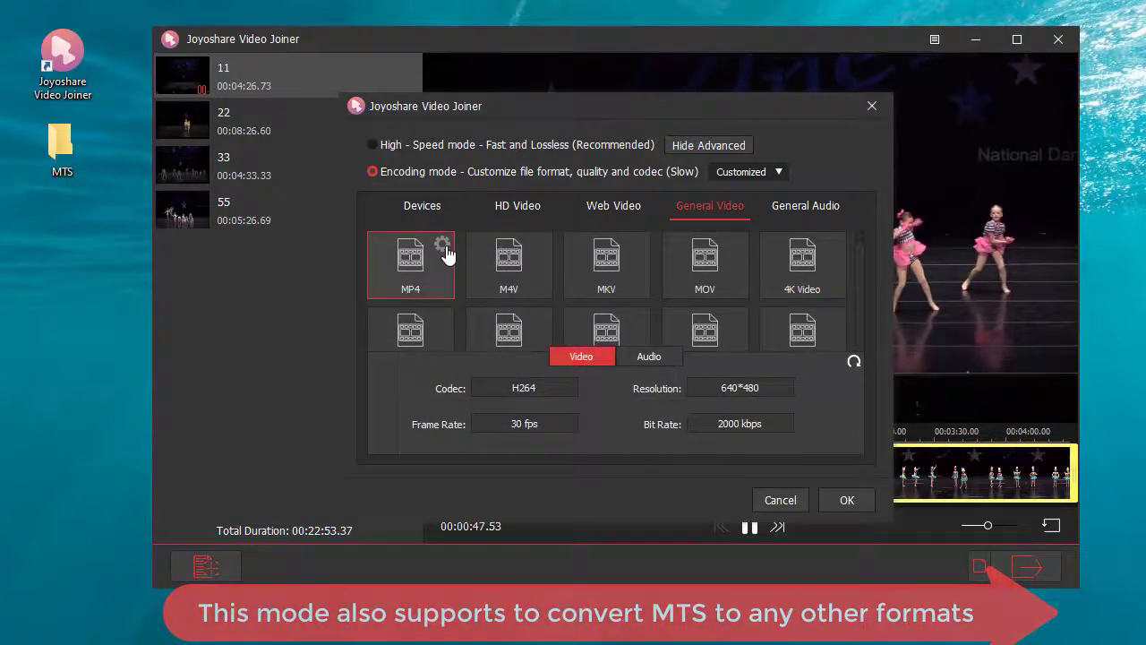
click(555, 389)
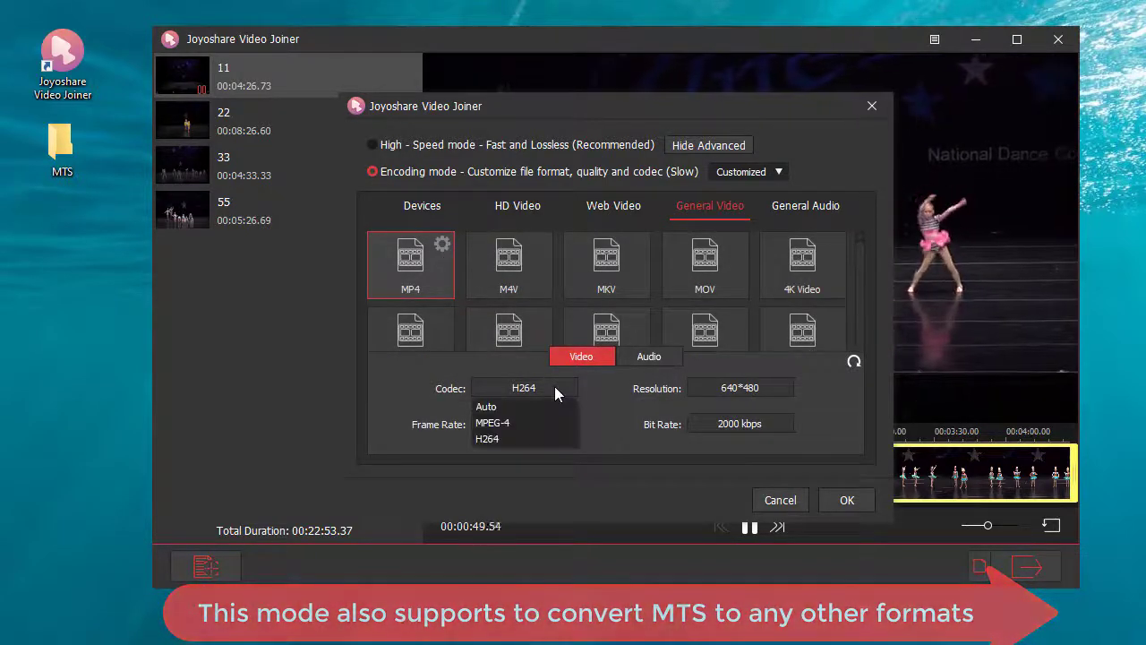
click(554, 386)
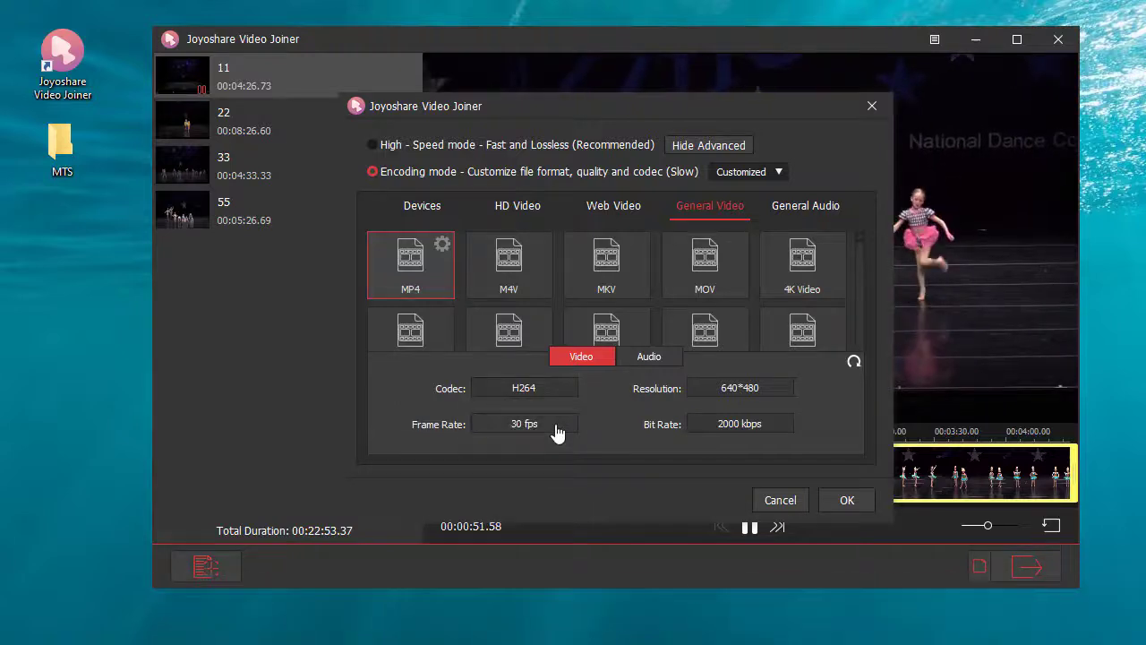
click(556, 424)
click(607, 414)
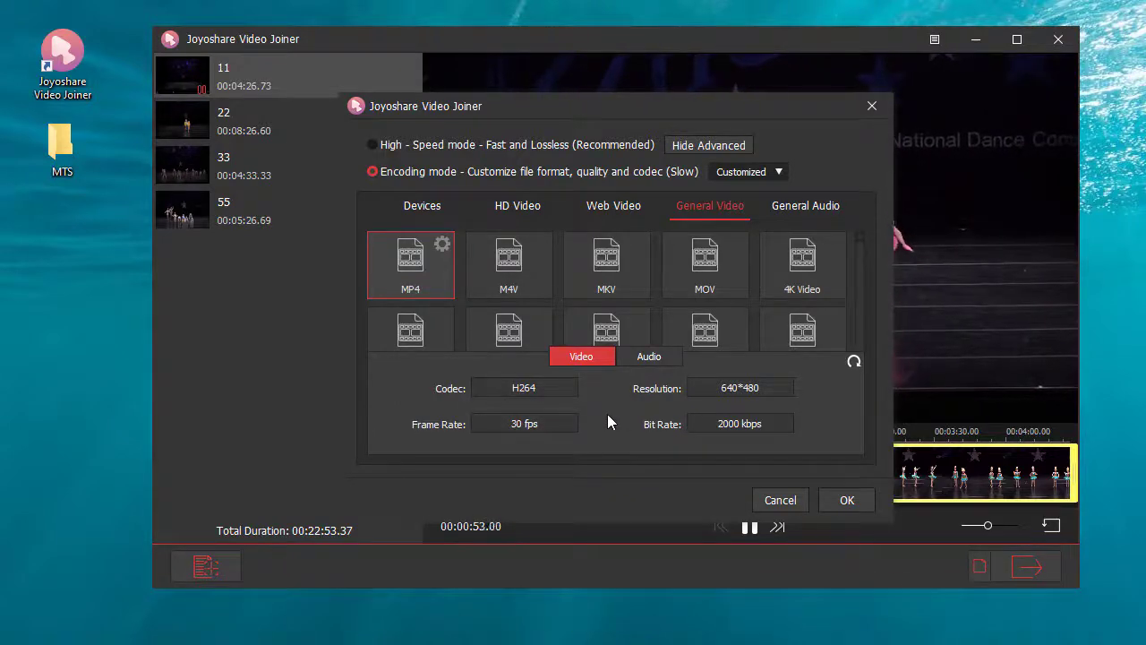
click(752, 386)
click(807, 394)
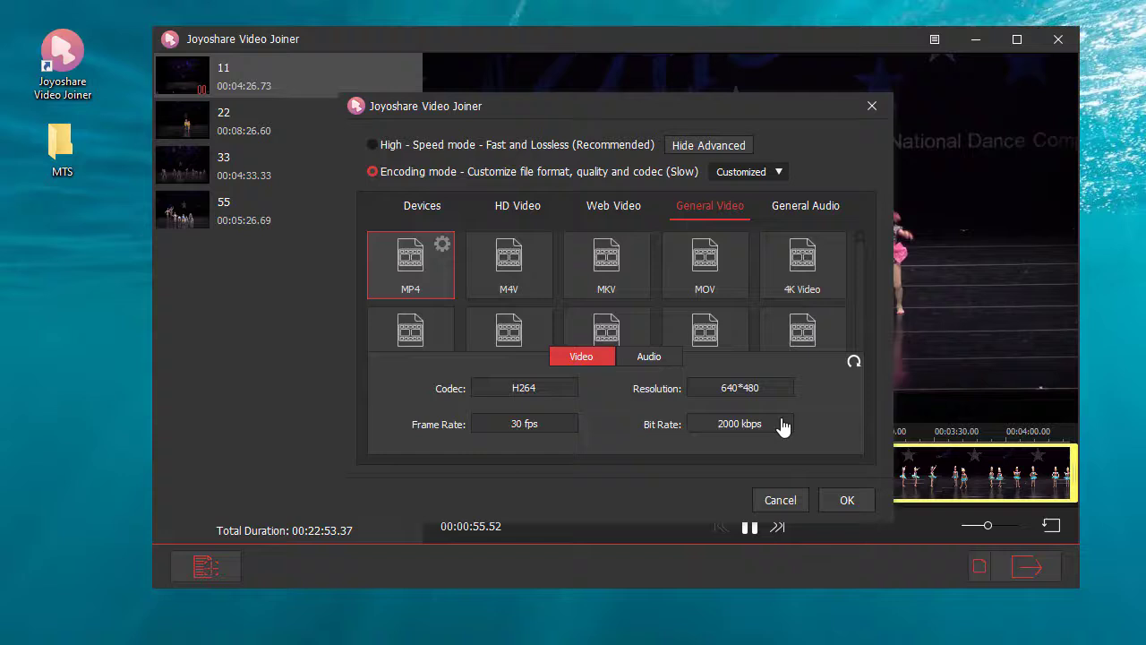
click(764, 422)
click(837, 415)
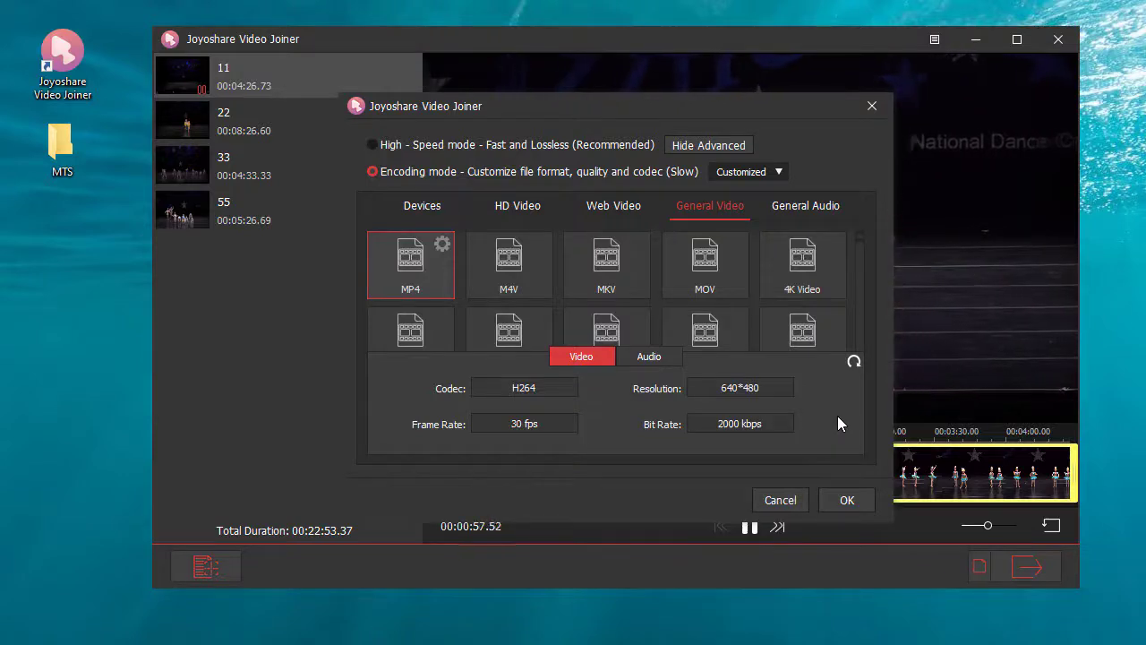
click(443, 251)
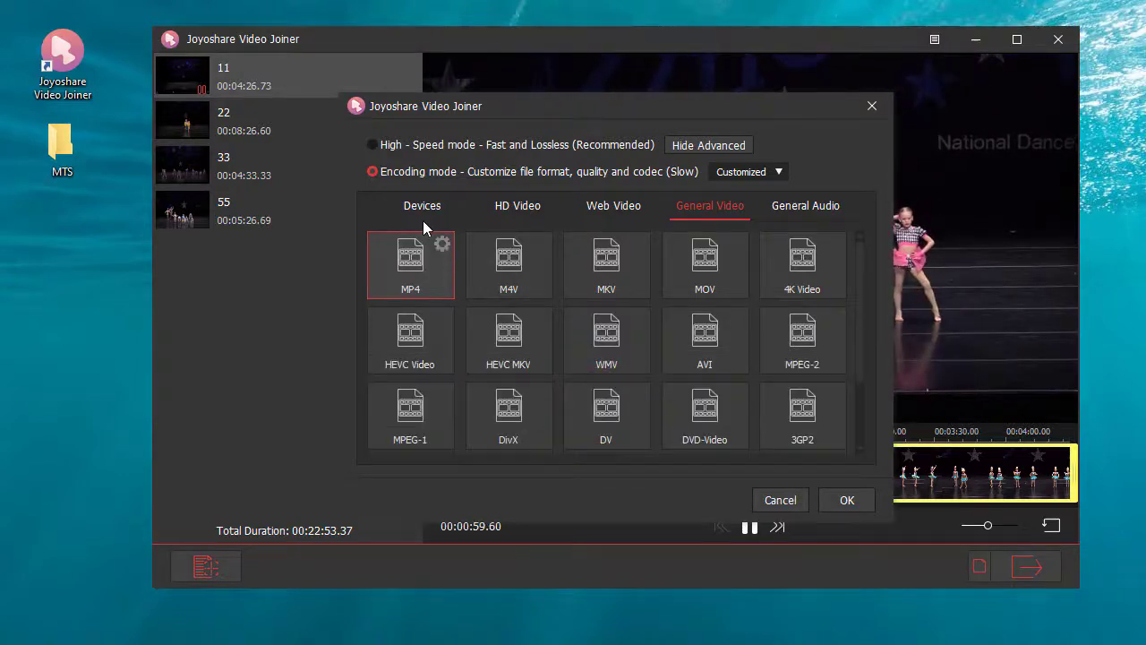
click(374, 144)
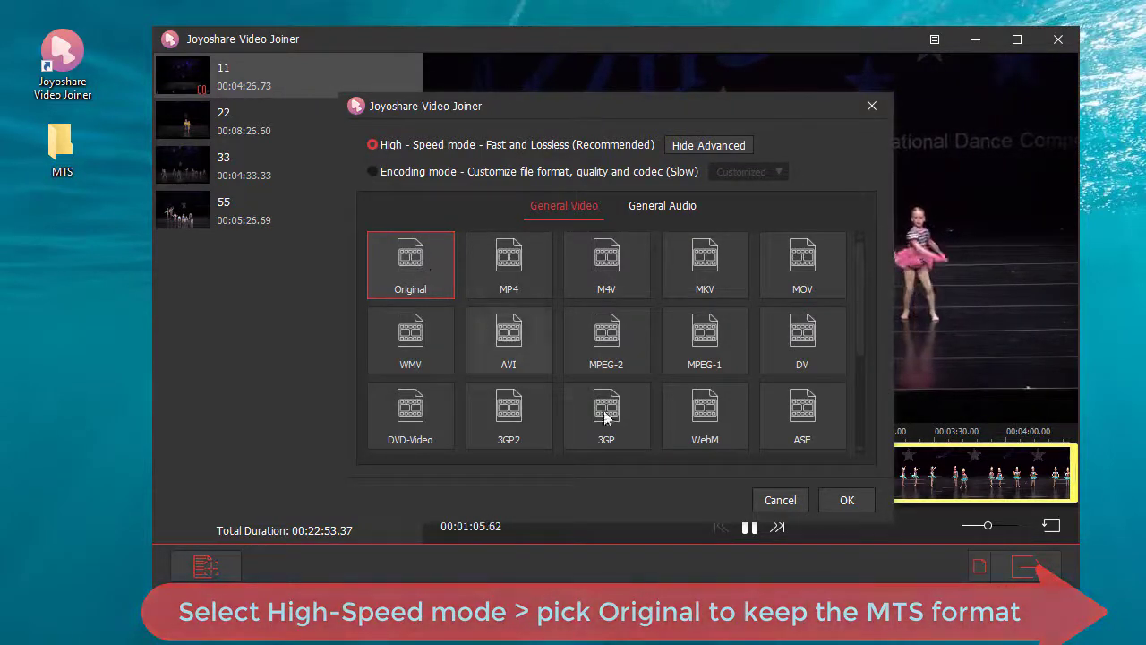
Confirm the Original output format and rename the first clip from 11 to 'one'.
click(841, 500)
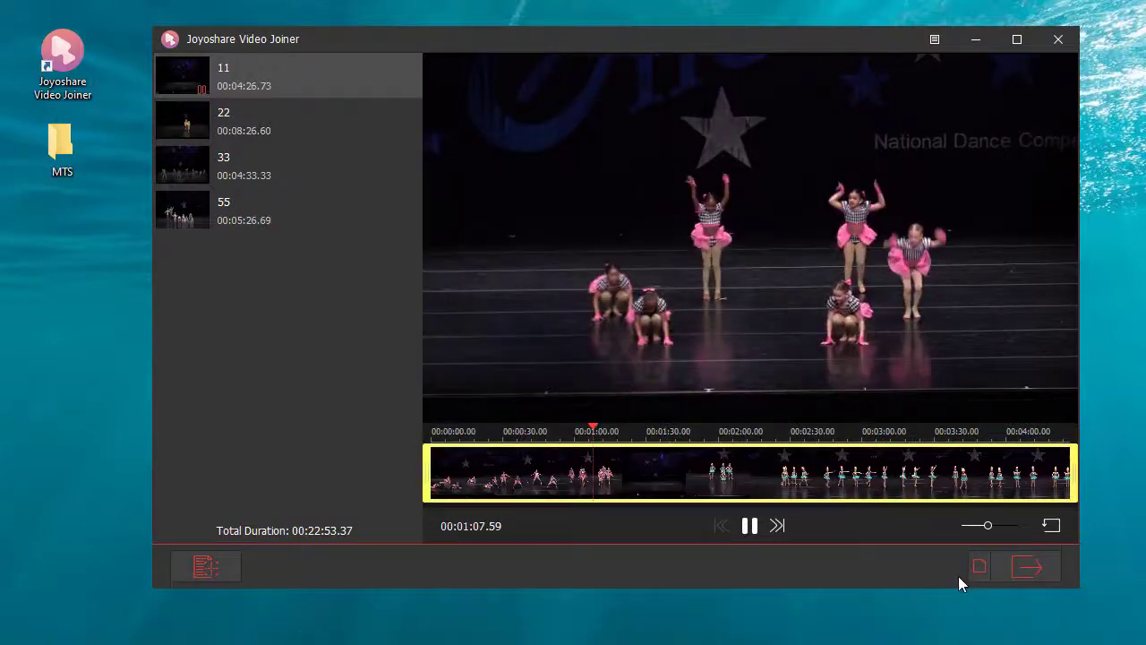
mouse_move(238, 84)
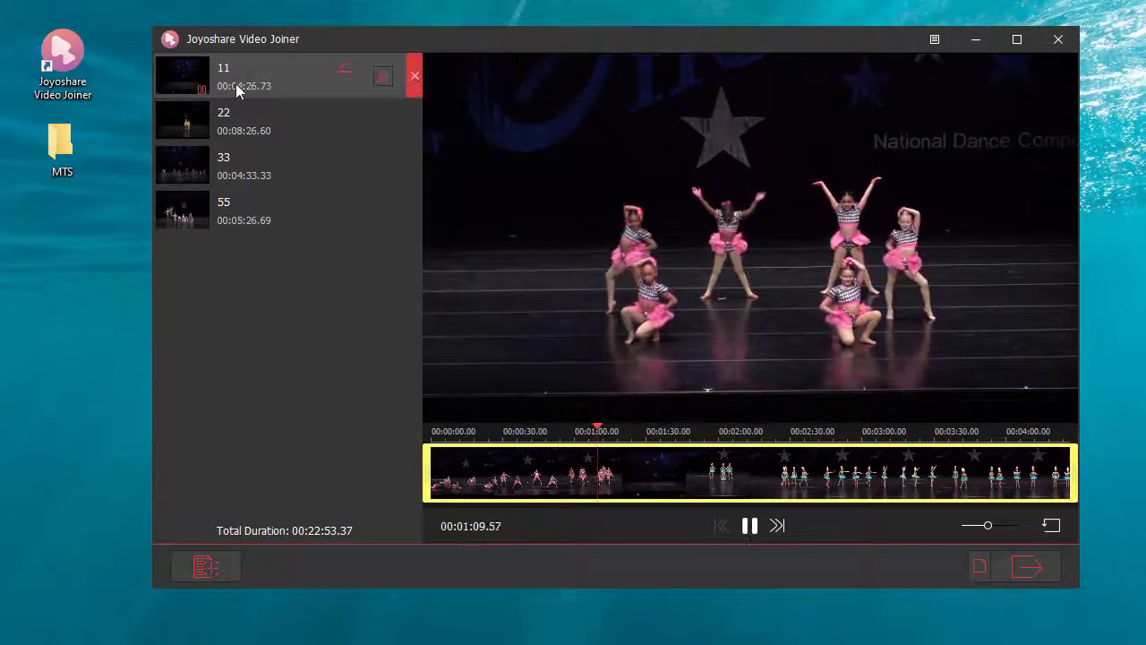
click(349, 66)
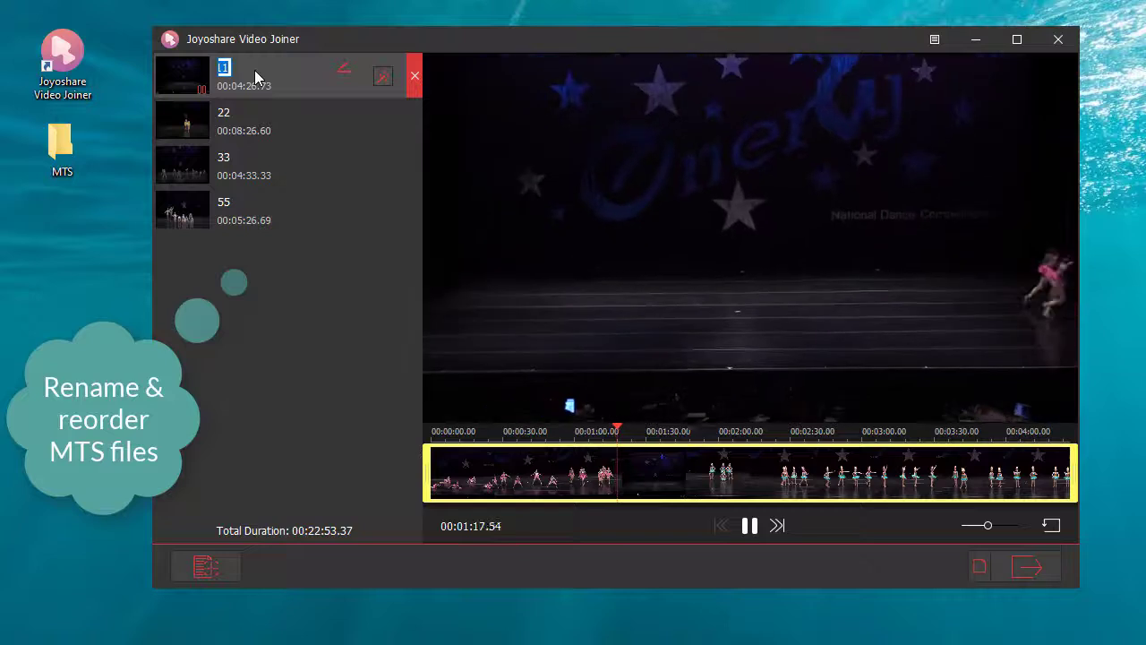
text(one)
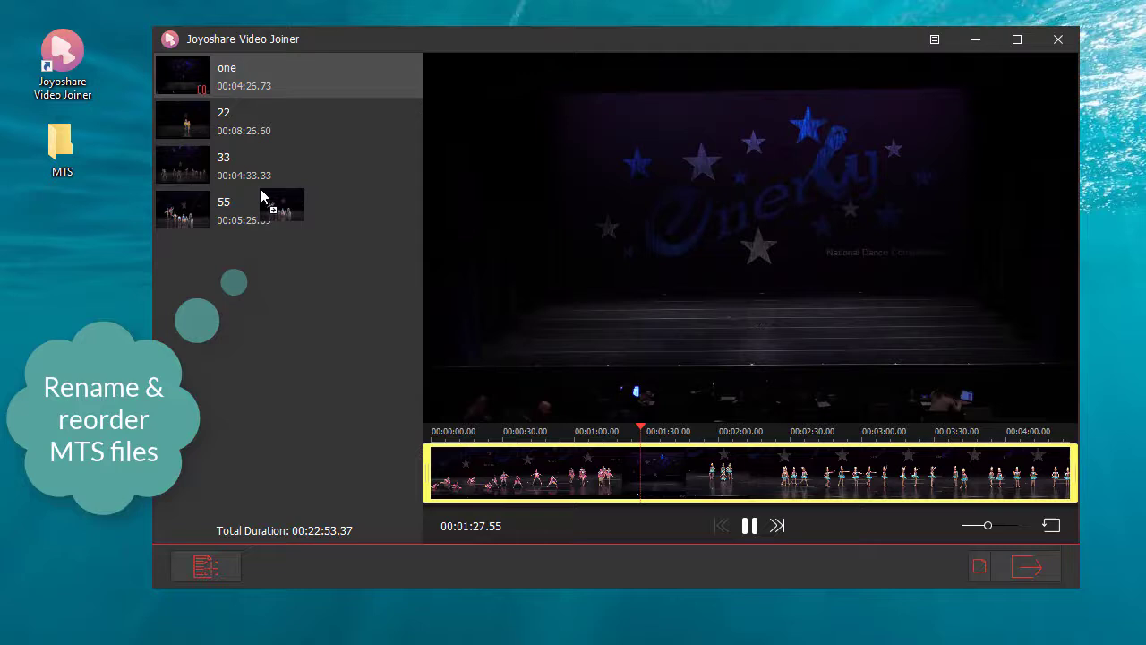
Move clip 55 to the top of the list, then preview 55, one, 22 and 33.
drag(260, 197, 280, 71)
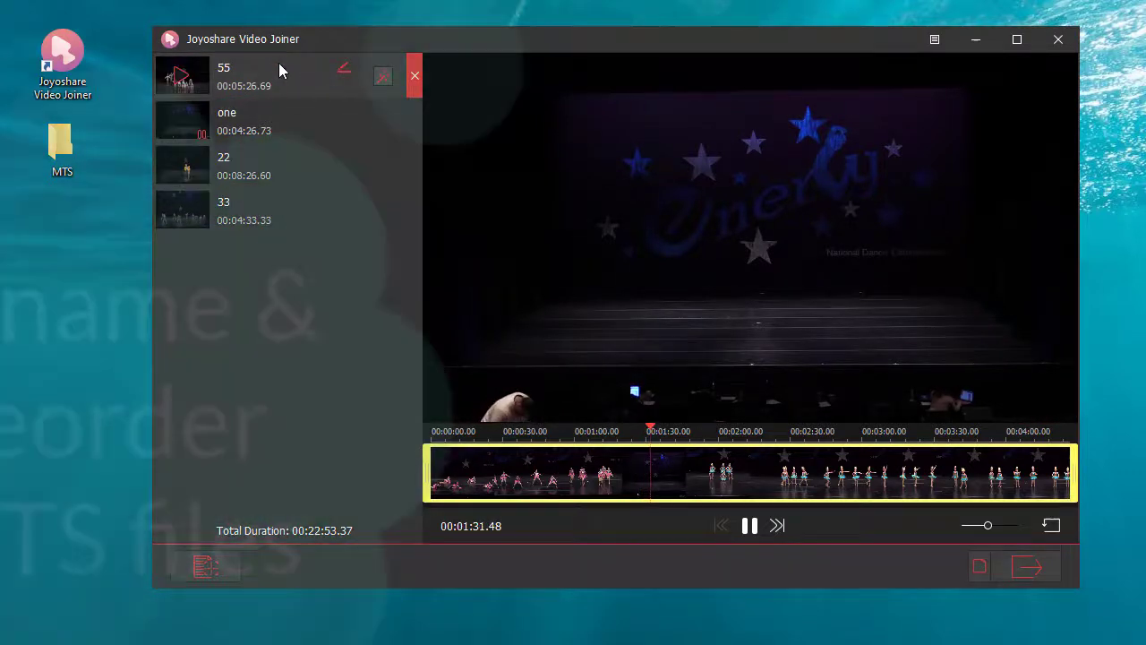
click(179, 79)
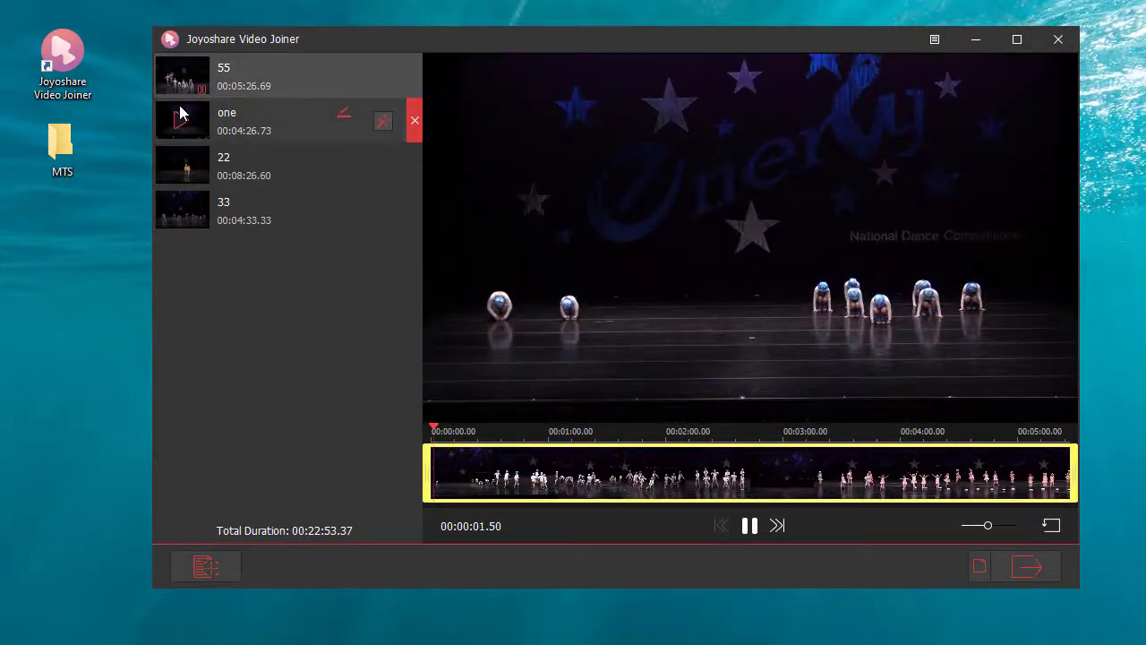
click(179, 125)
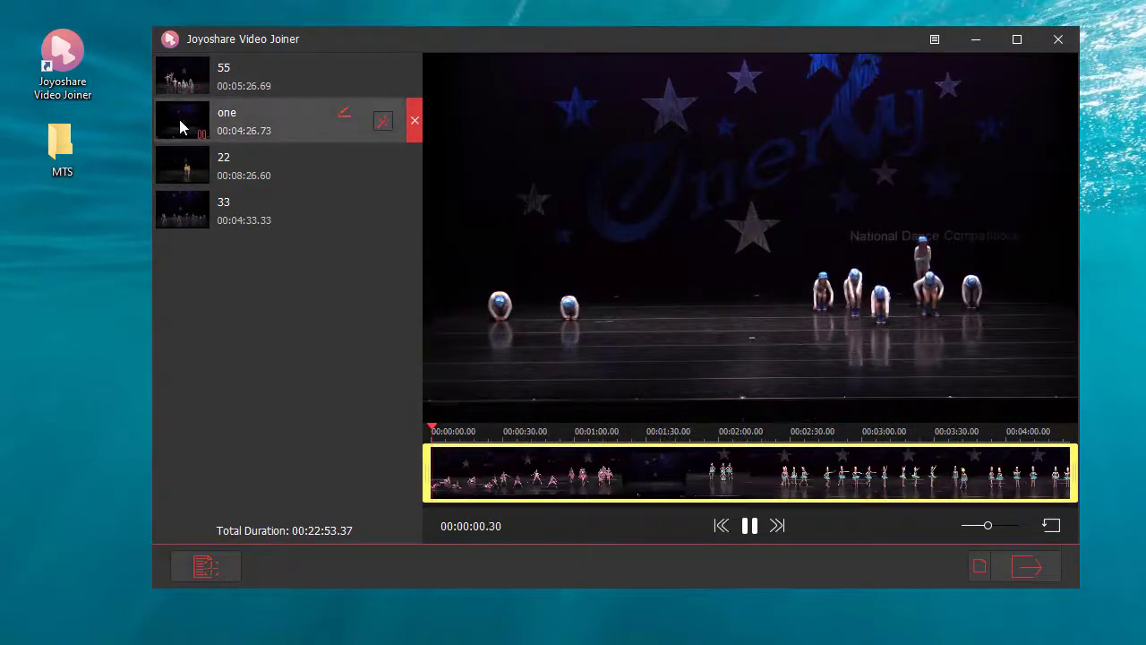
click(184, 170)
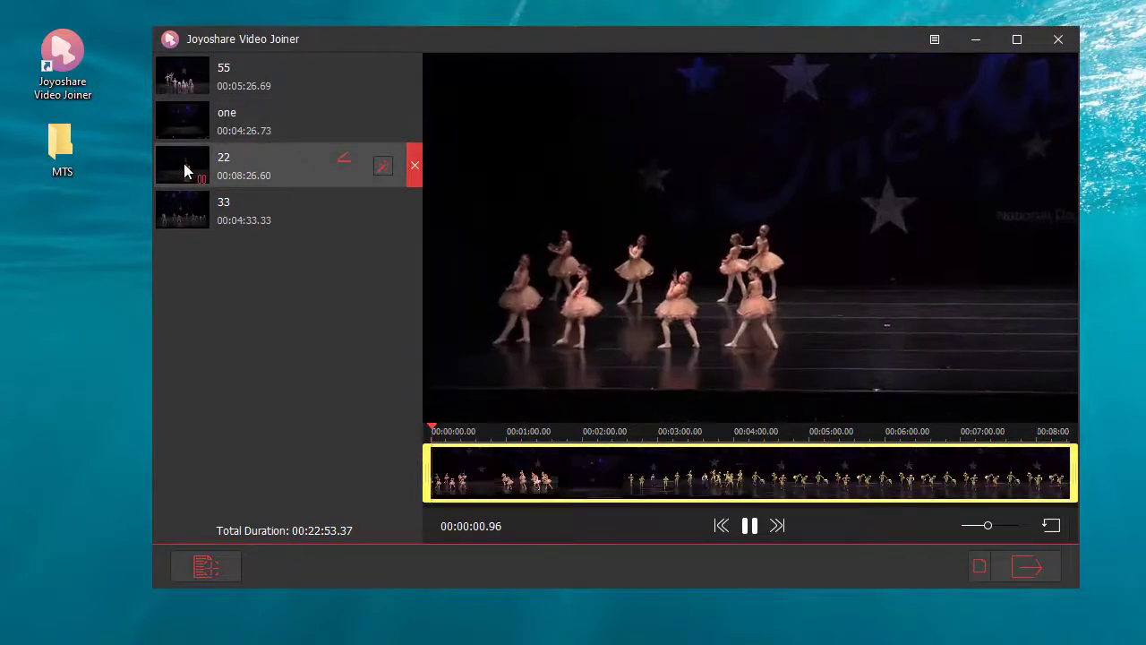
click(182, 213)
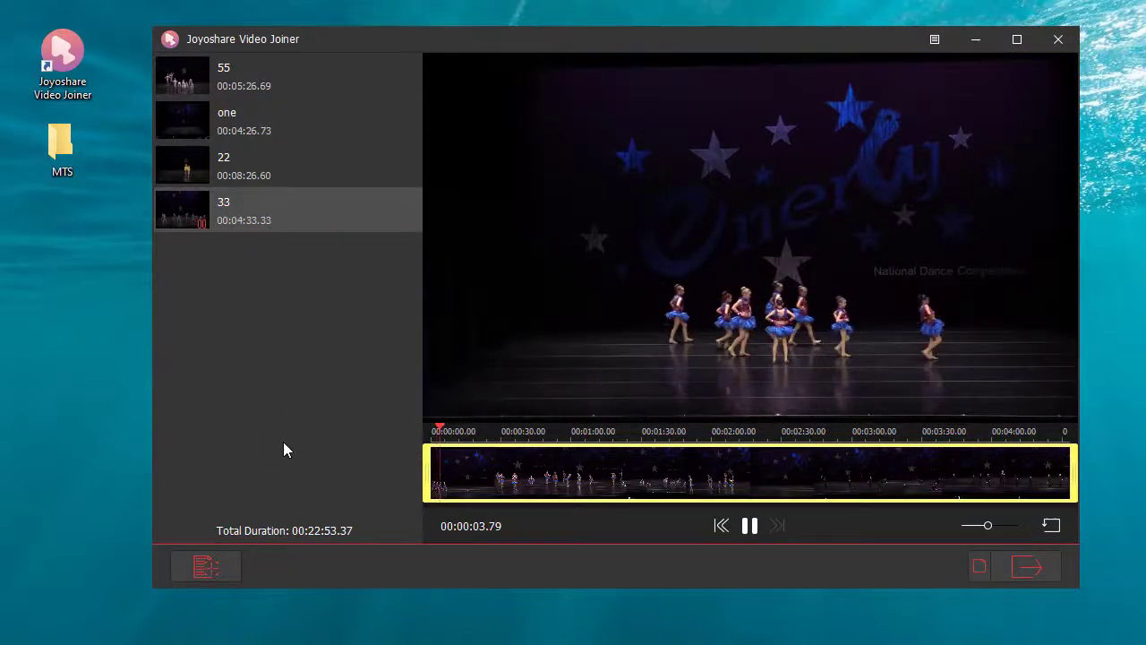
Cut about 24 seconds off clip 33's start and a little off its end, leaving 00:03:20.98.
click(429, 474)
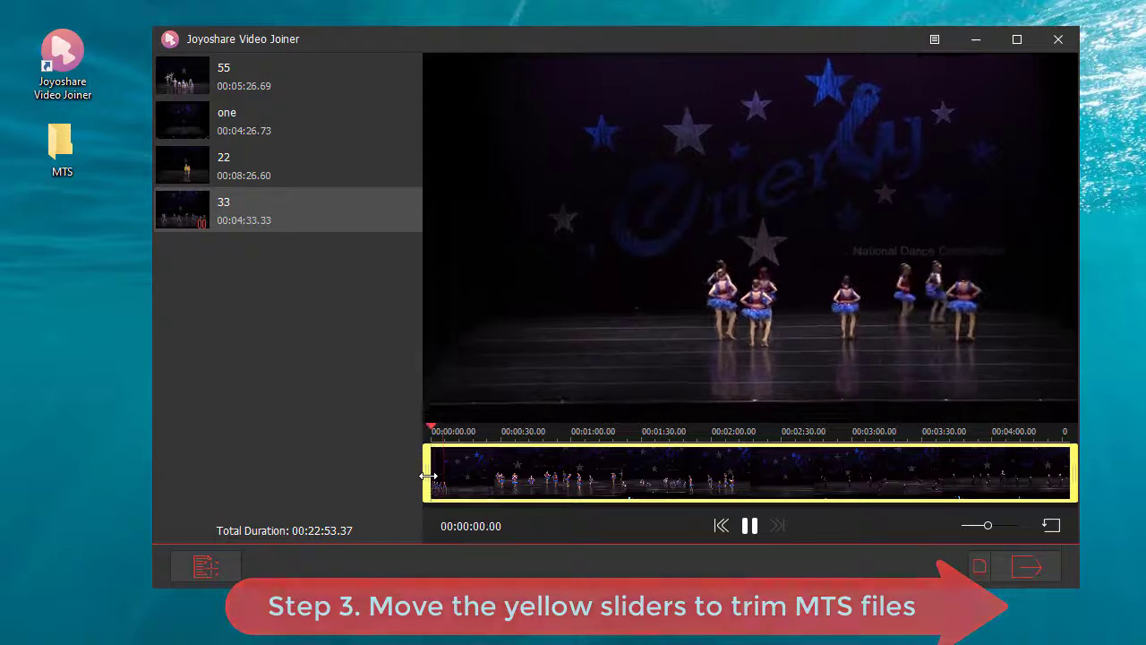
drag(431, 475, 485, 471)
drag(1075, 471, 965, 484)
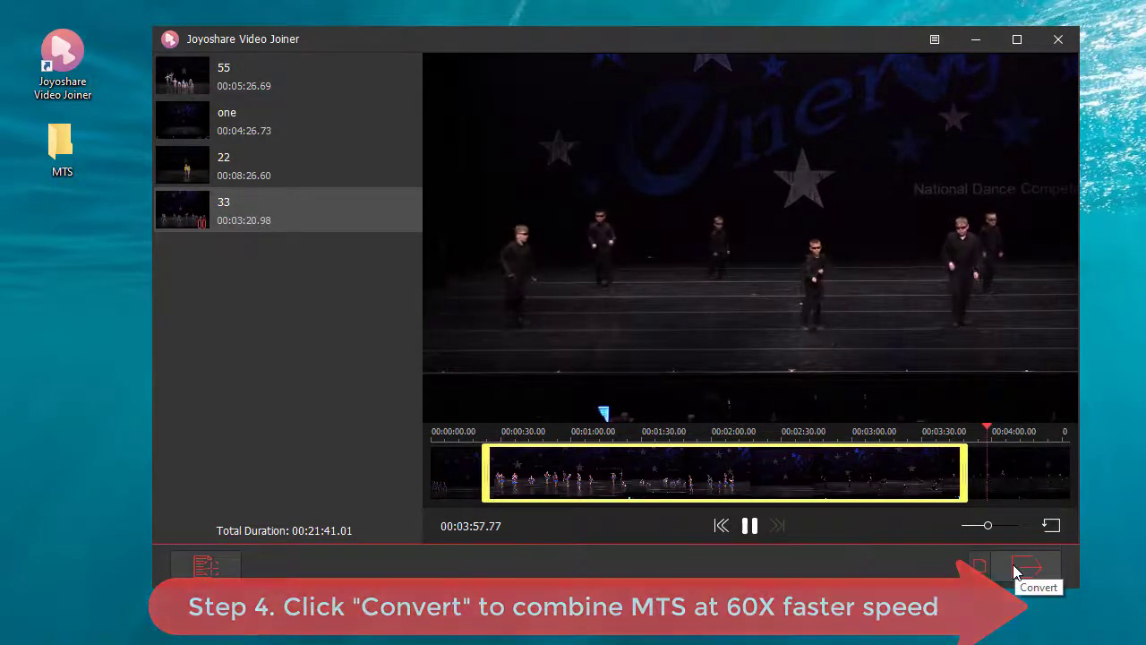
Change the output format to Encoding mode and confirm with OK.
click(1017, 570)
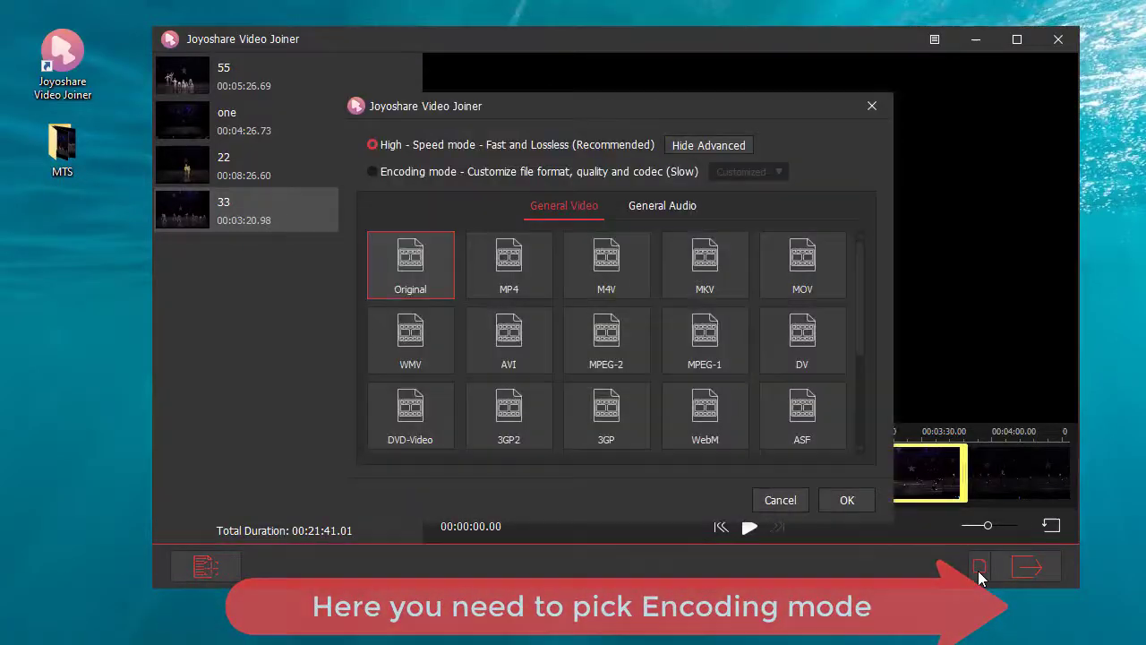
click(373, 171)
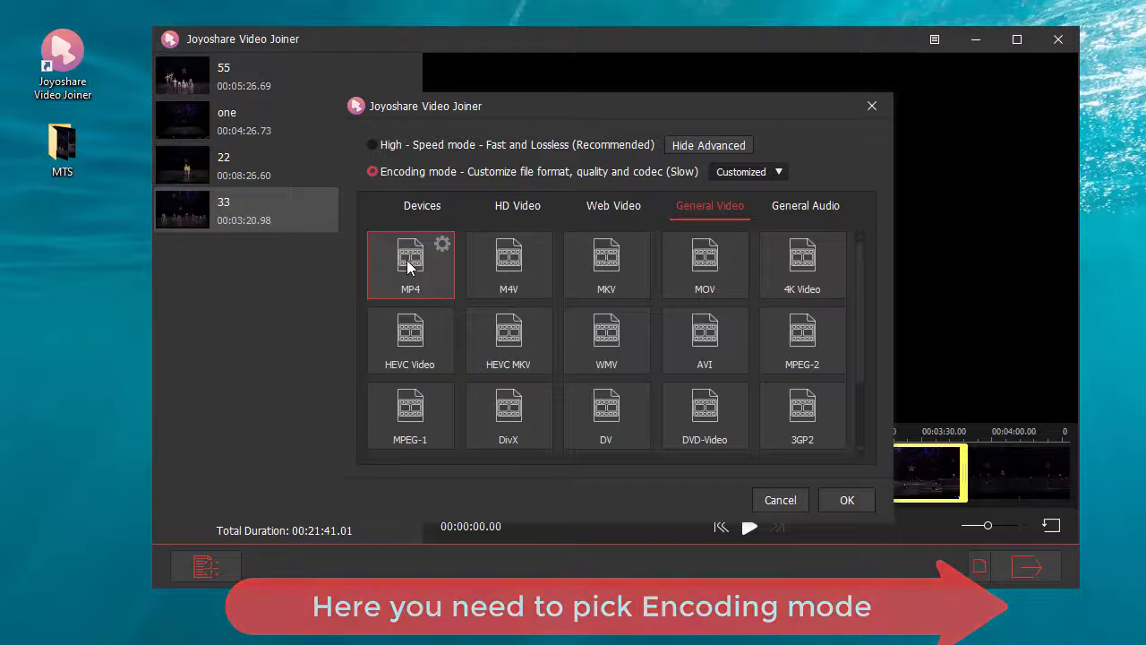
click(848, 501)
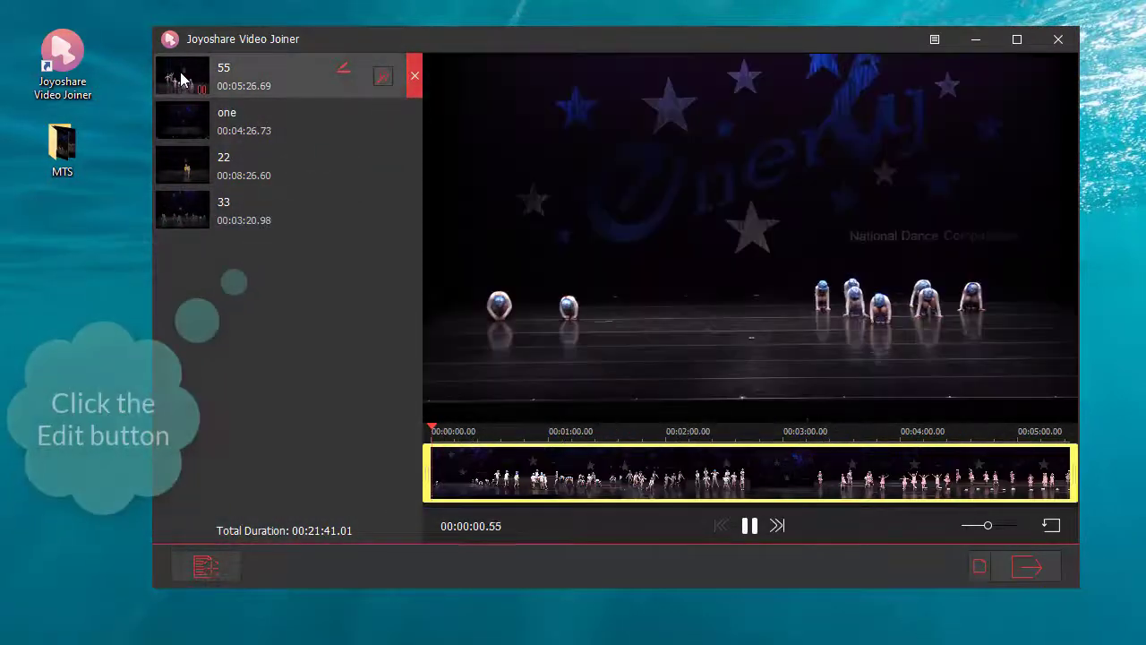
Open clip 55 in the editor and pull its trim end back to about 00:04:26.
click(383, 77)
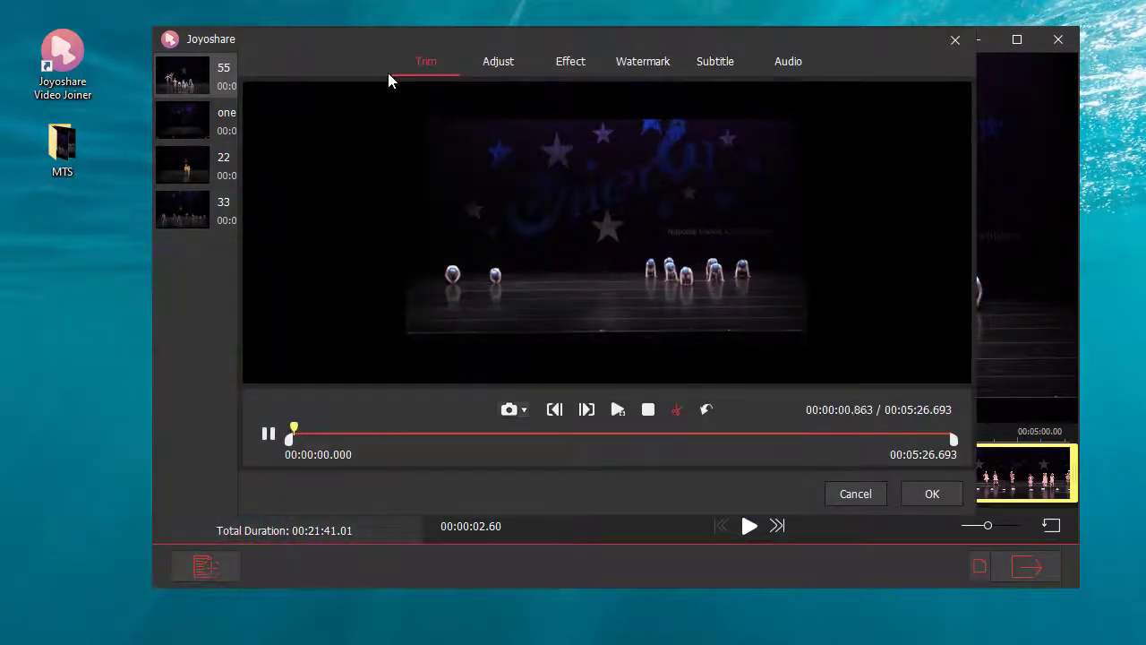
drag(324, 446, 360, 445)
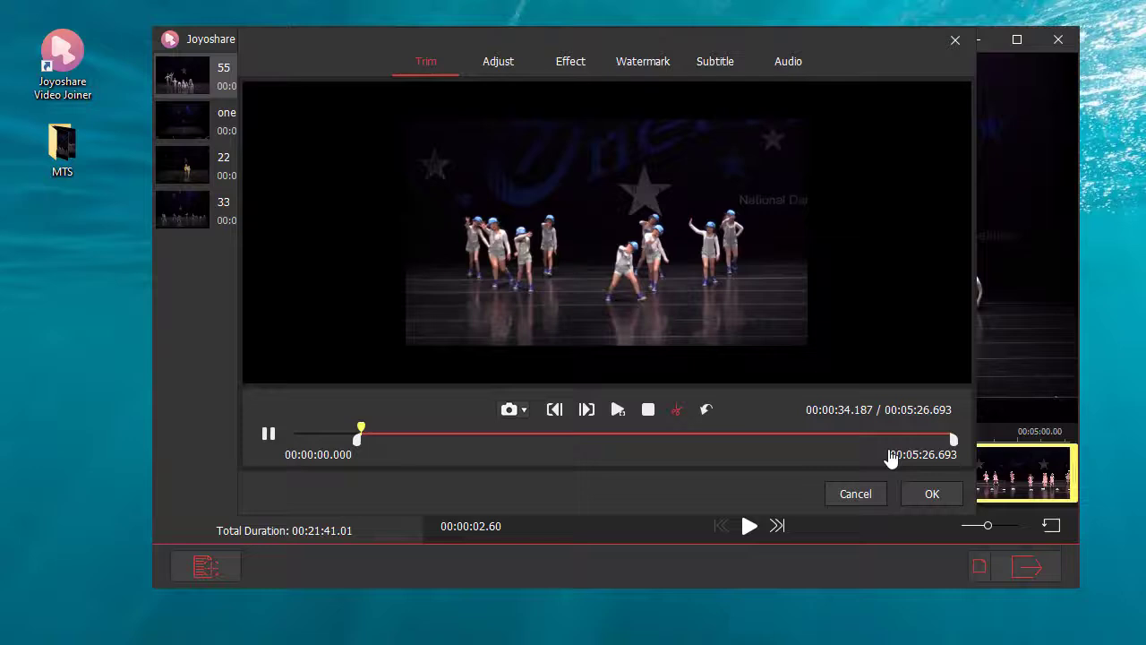
drag(953, 439, 831, 439)
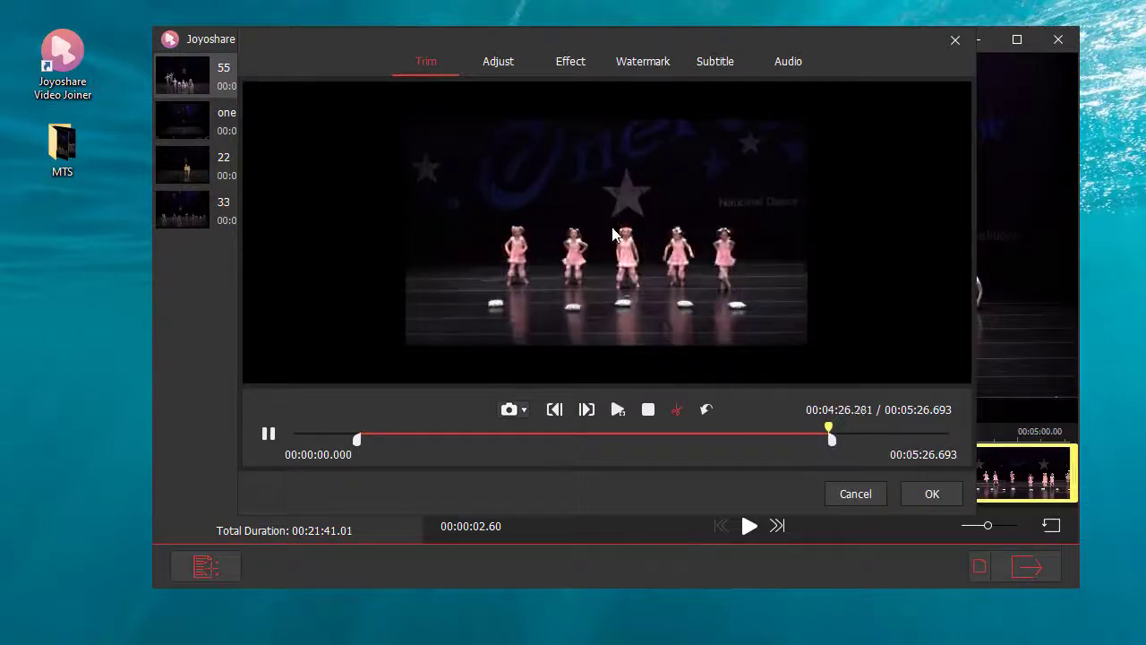
Crop clip 55 to 1269 x 723 around the dancers, keeping the Original Display aspect ratio.
click(500, 65)
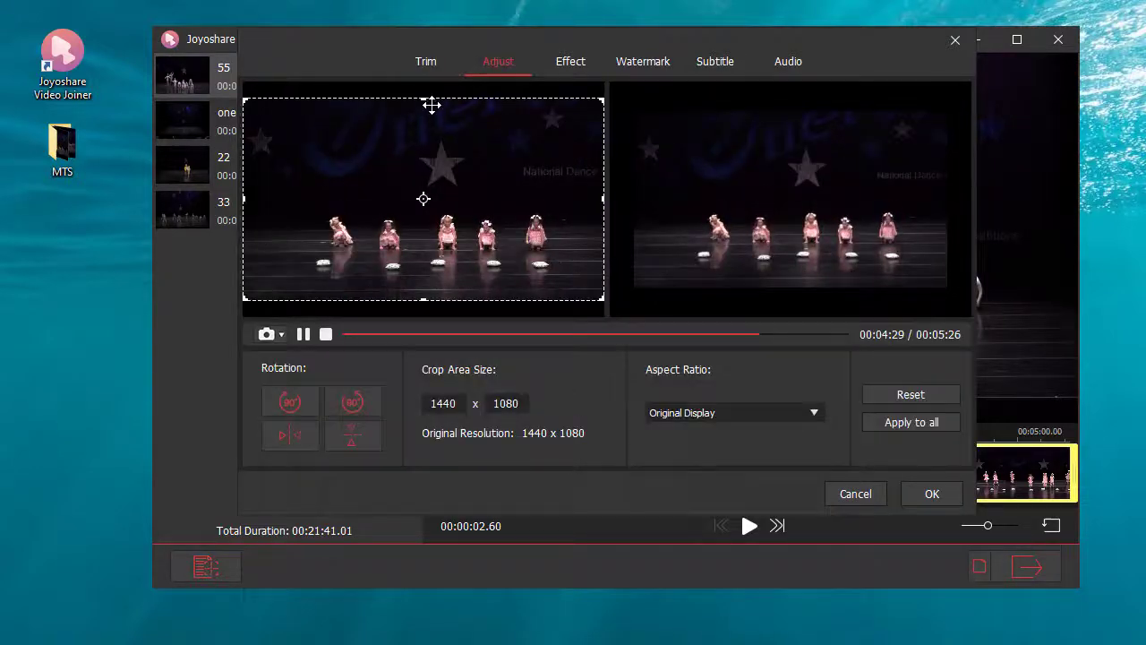
drag(431, 106, 425, 149)
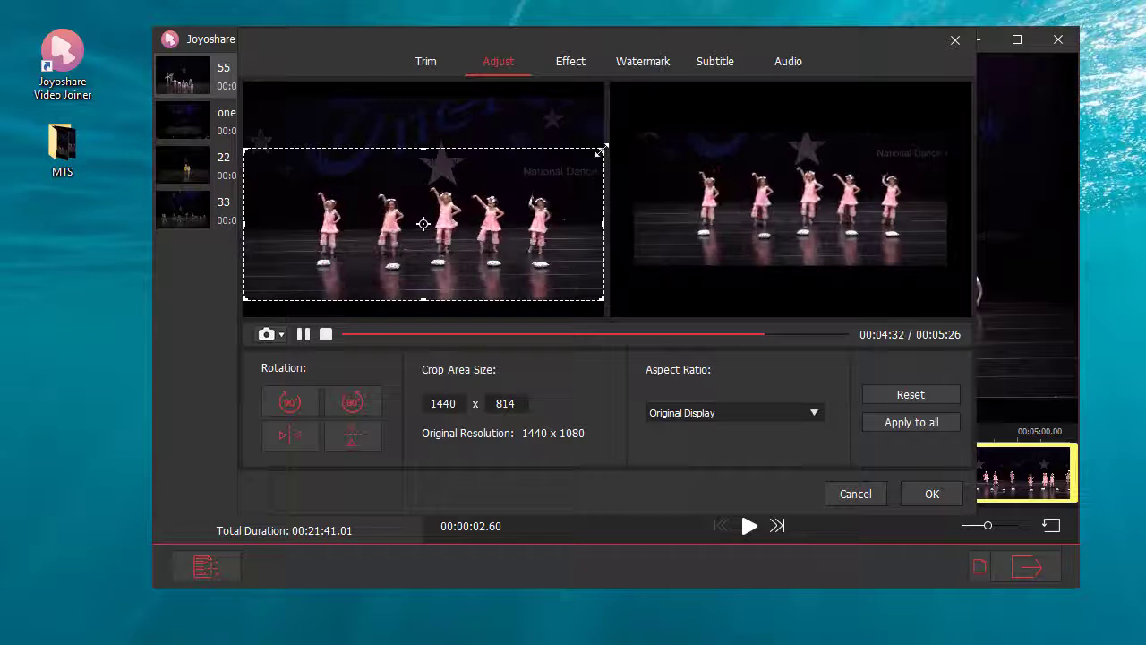
drag(600, 152, 558, 167)
drag(434, 224, 459, 219)
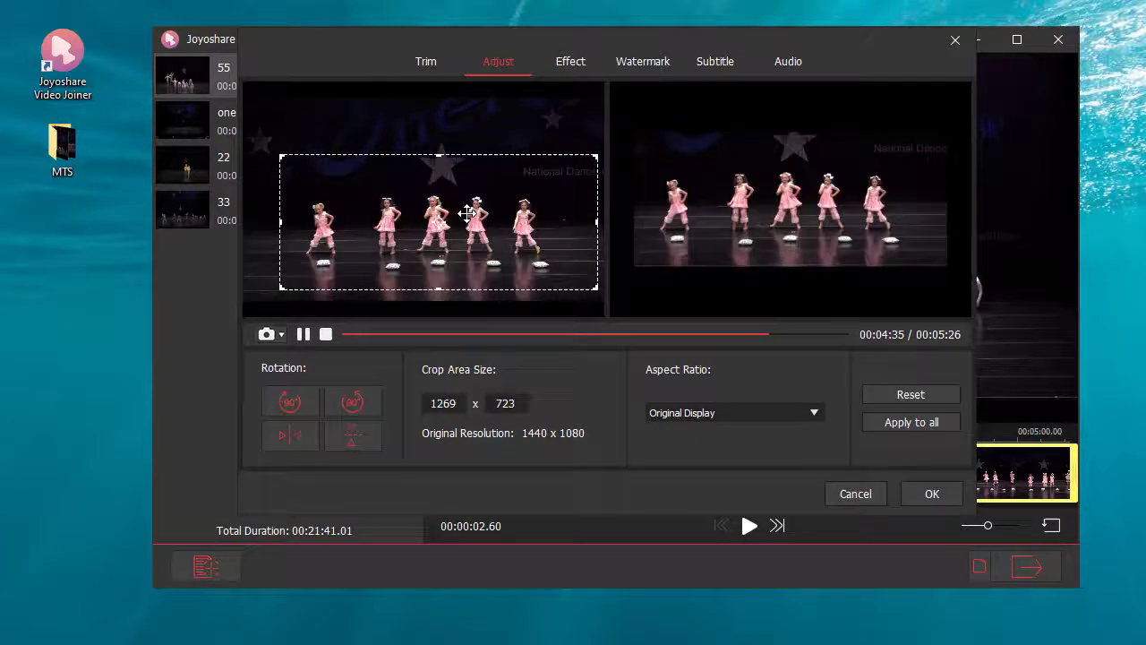
drag(467, 212, 428, 218)
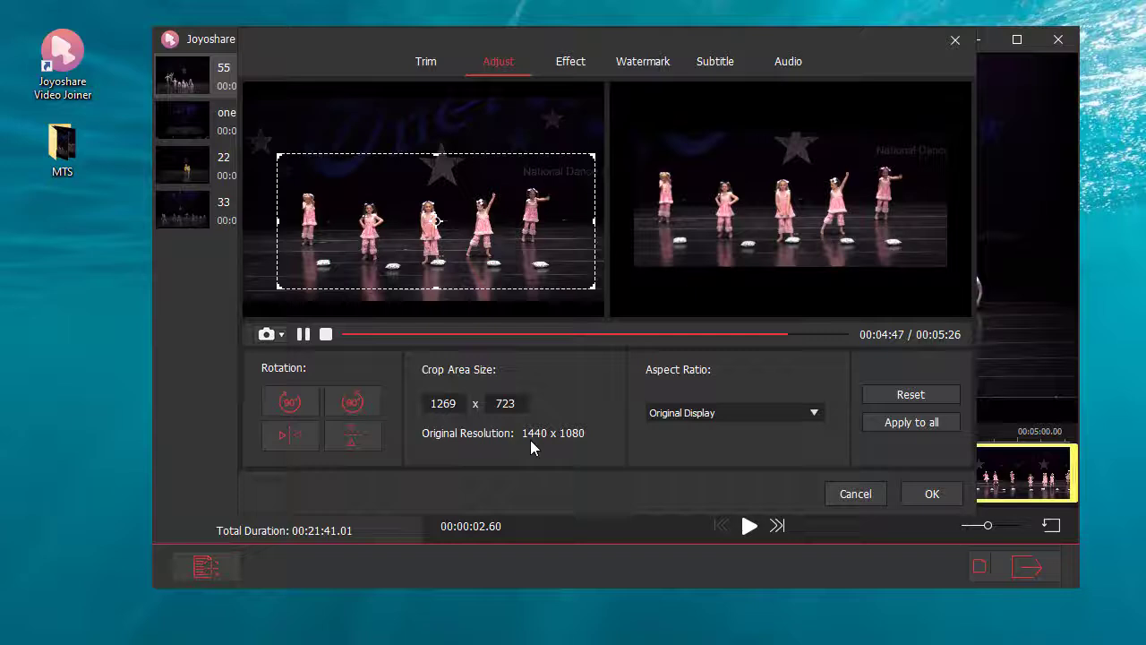
click(812, 413)
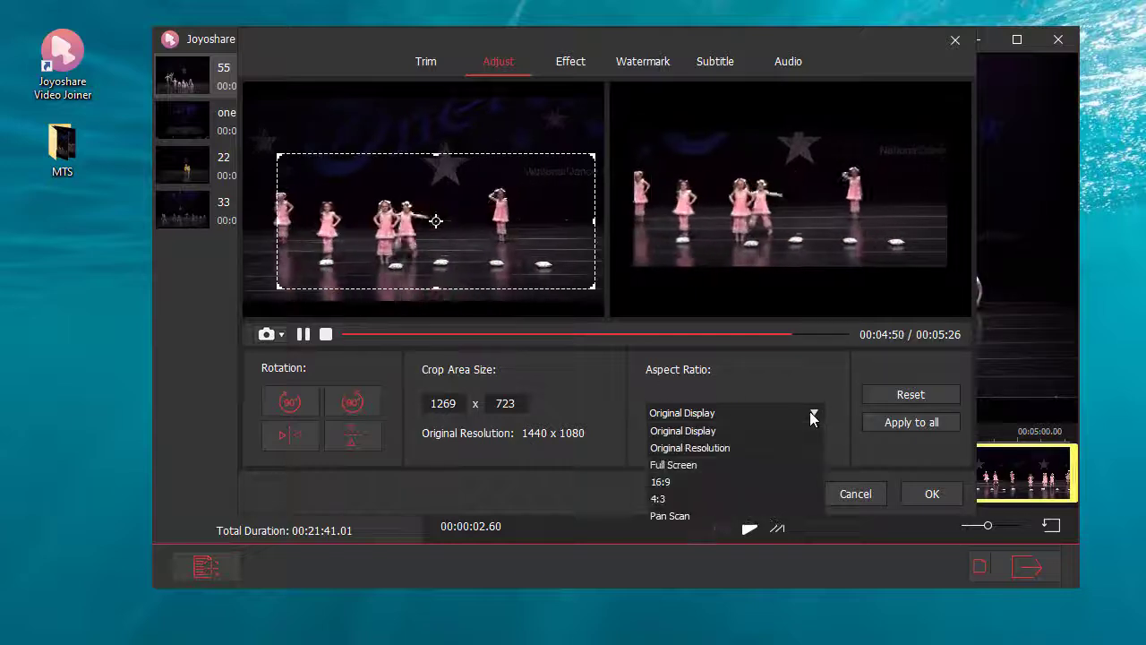
click(809, 413)
click(566, 61)
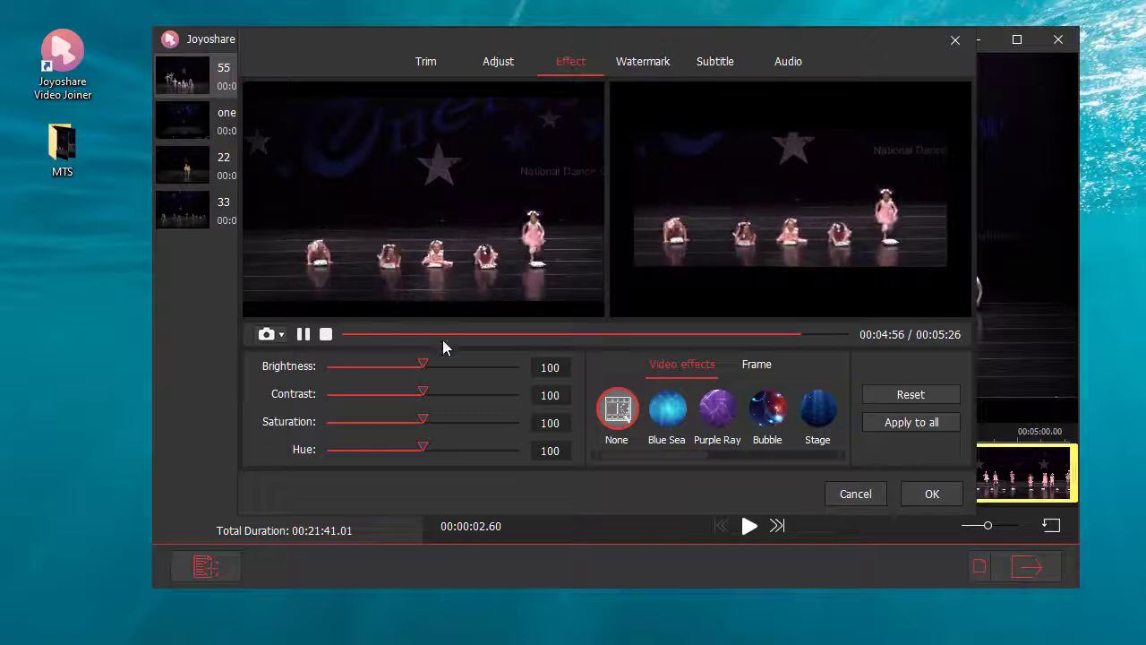
Brighten clip 55, then try the Blue Sea effect and remove it again.
drag(426, 367, 432, 420)
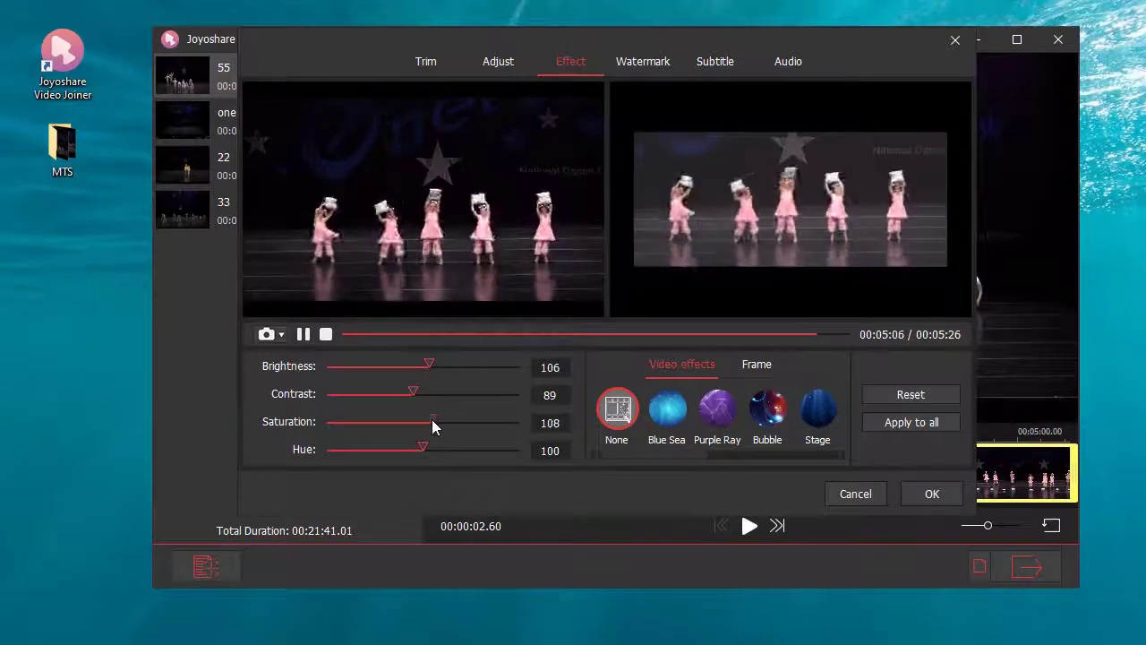
click(667, 410)
click(618, 411)
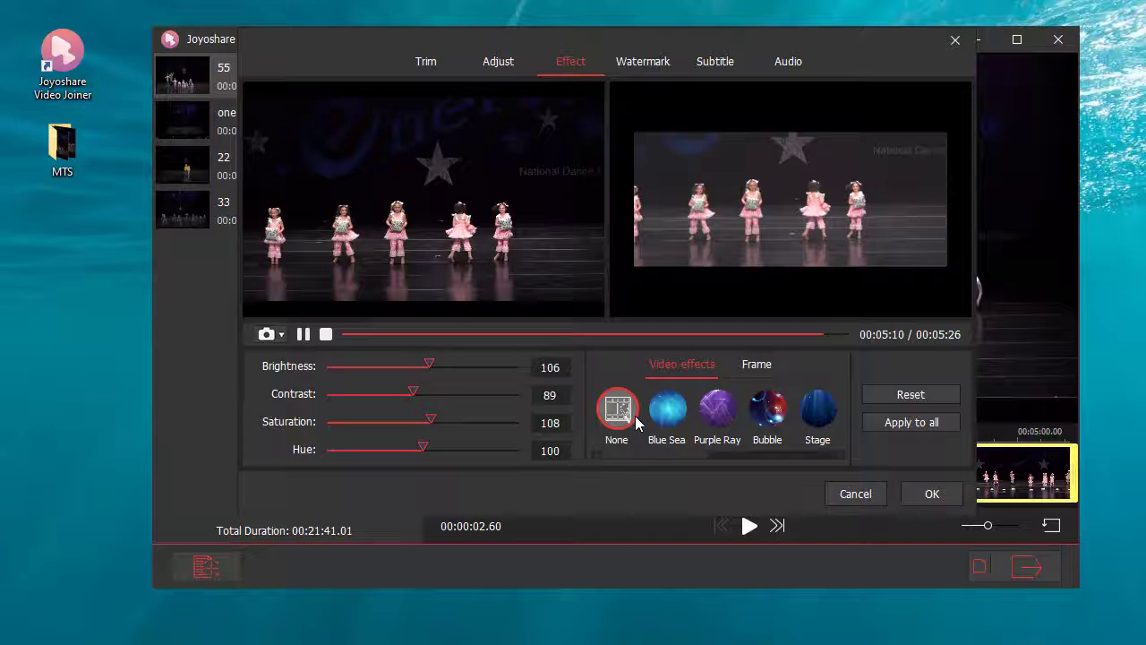
Try the Paper torn-paper frame on the clip, then set the frame back to None.
click(757, 364)
click(670, 412)
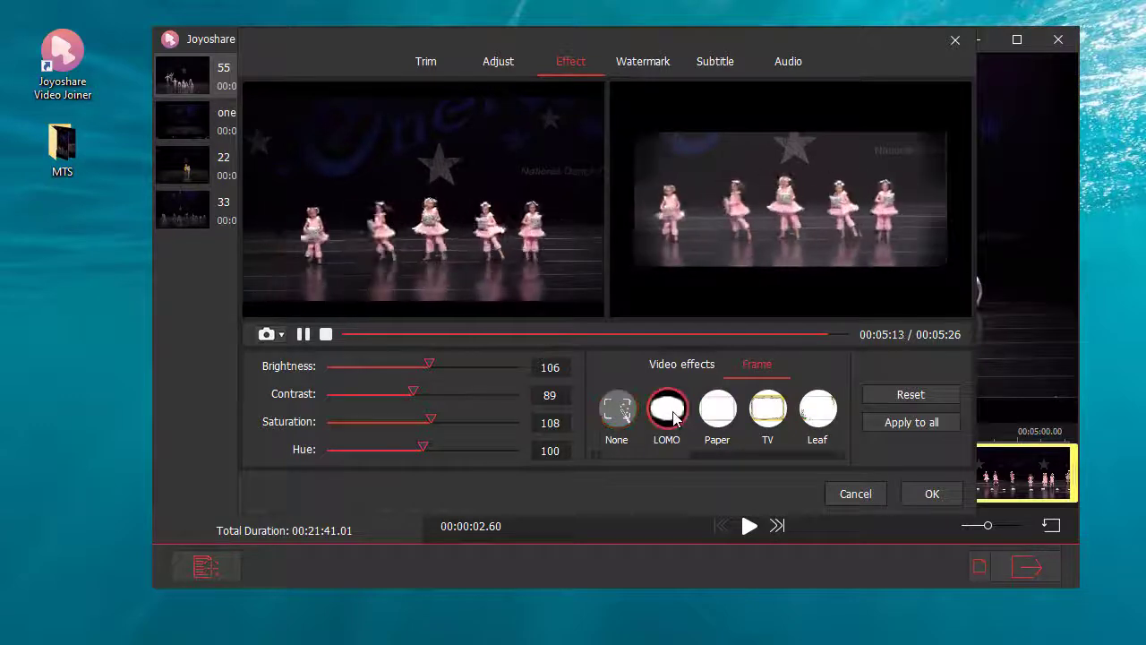
click(718, 408)
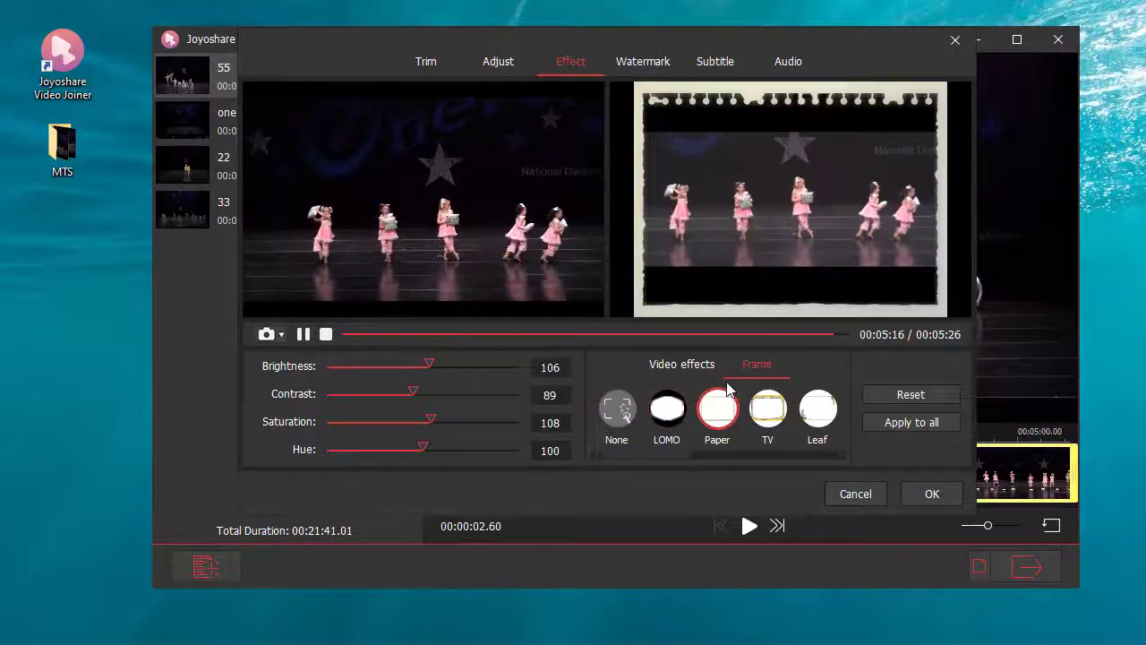
click(620, 408)
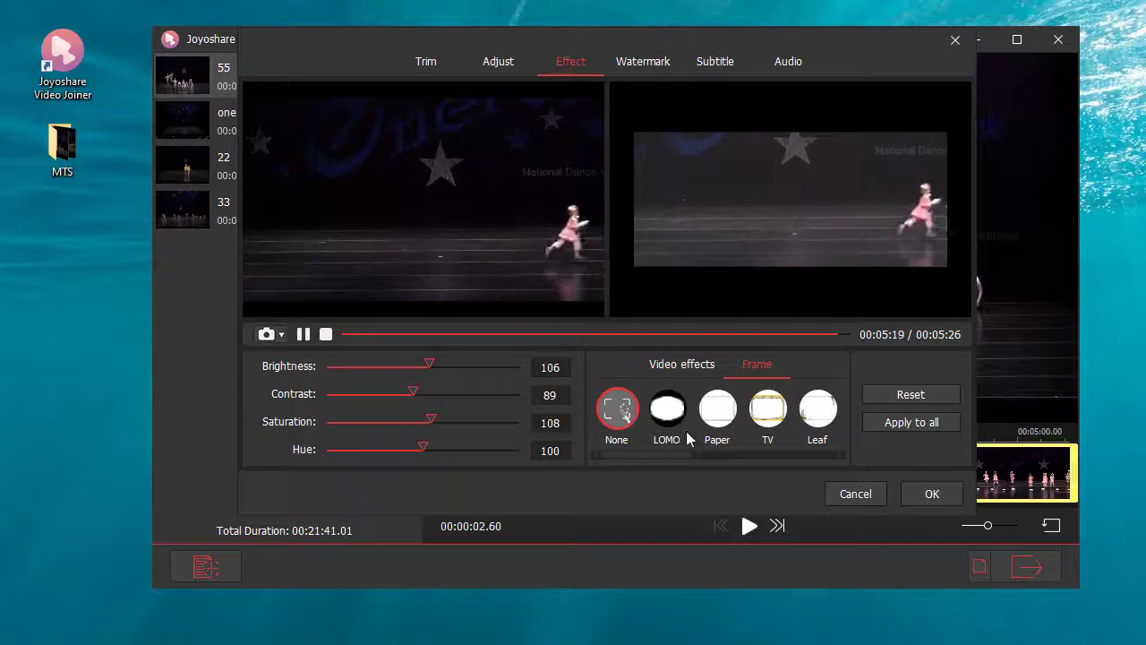
drag(668, 456, 744, 457)
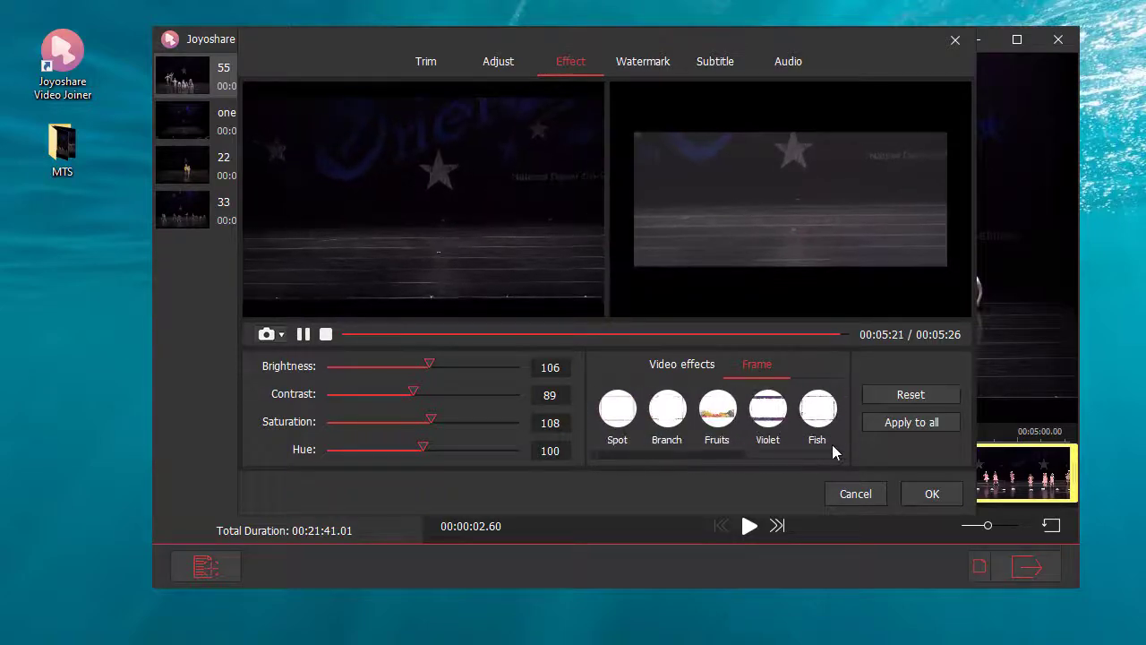
click(648, 62)
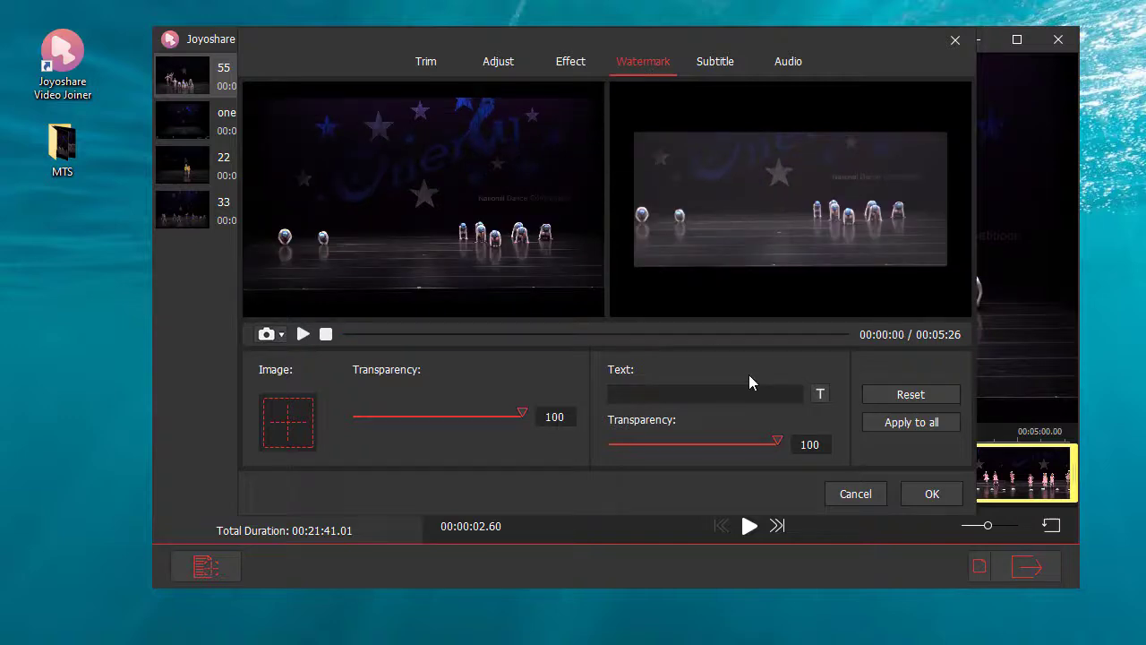
Load icon-logo1.png from the Pictures folder as an image watermark.
click(301, 437)
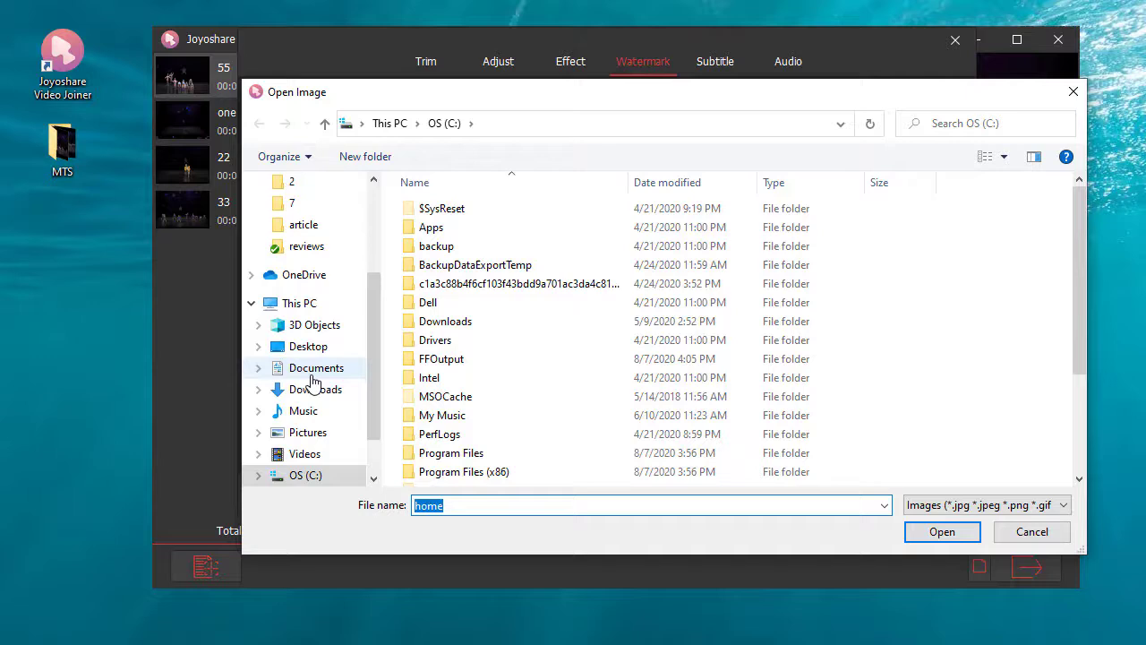
click(307, 433)
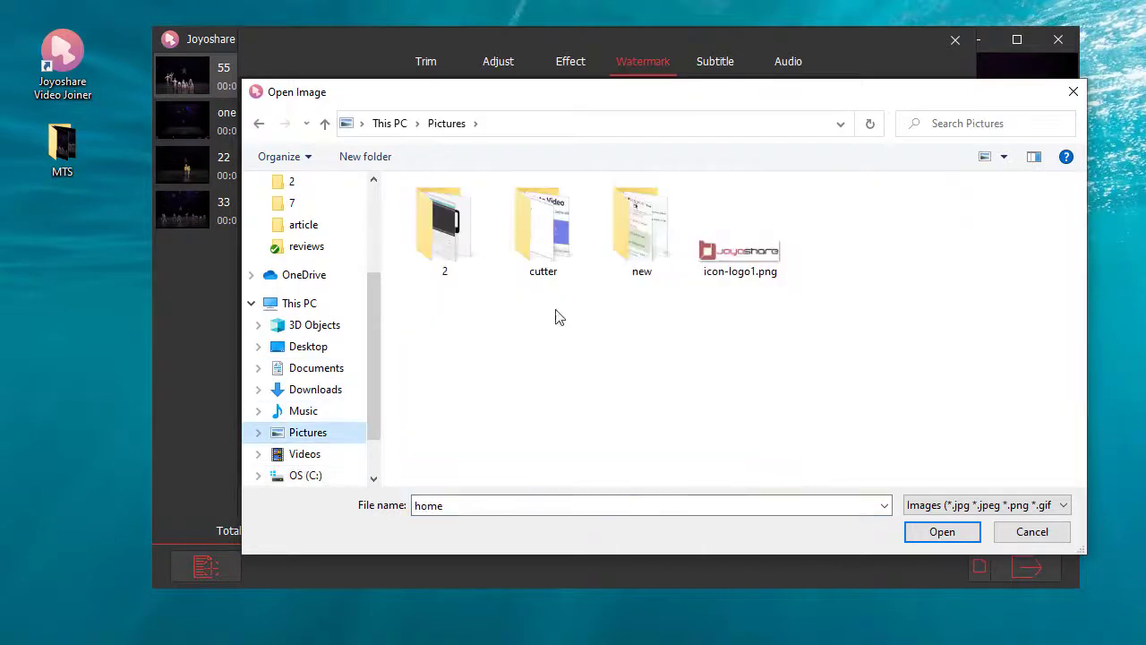
click(740, 251)
click(945, 536)
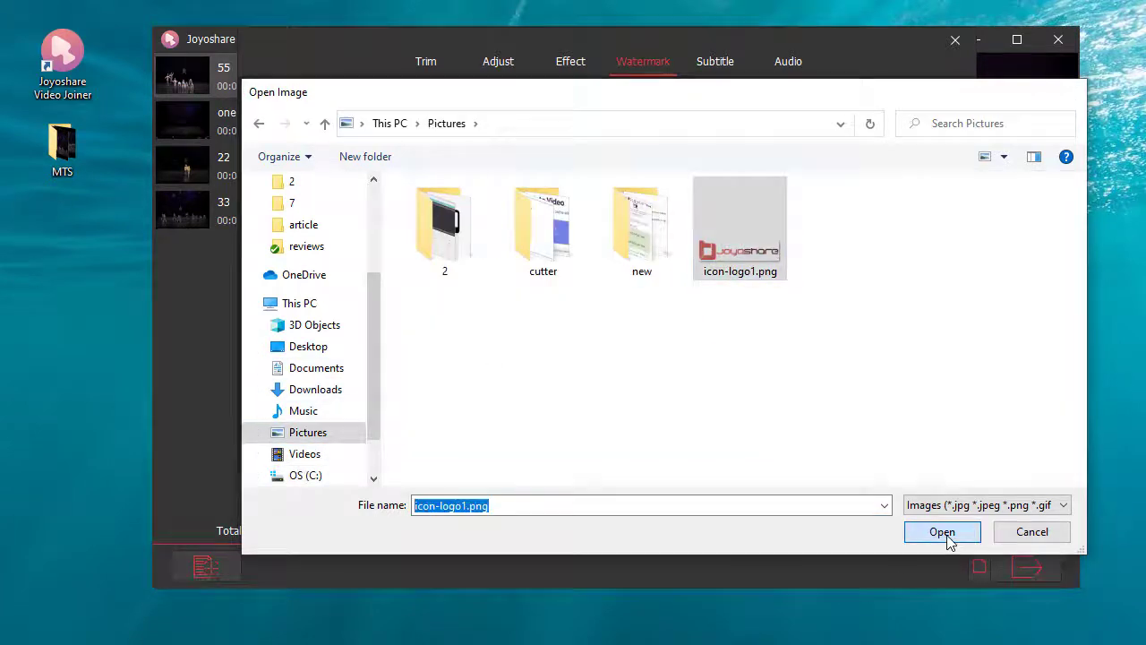
Move the logo to the upper right, then remove it and place the Joyoshare text watermark there instead.
drag(729, 254, 884, 165)
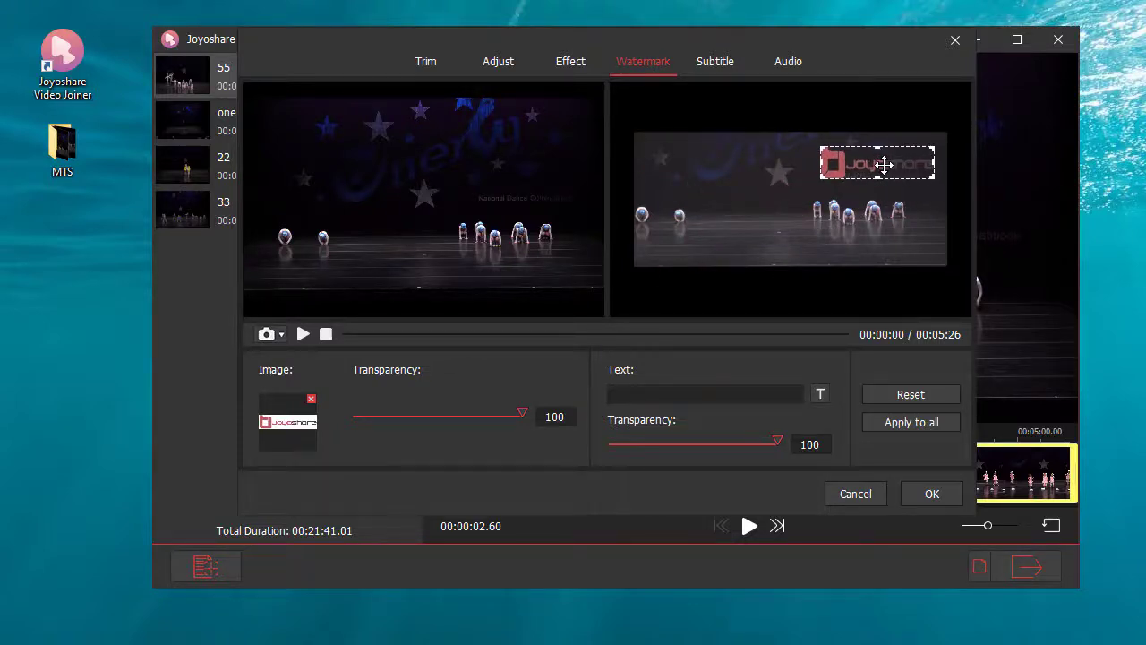
click(310, 399)
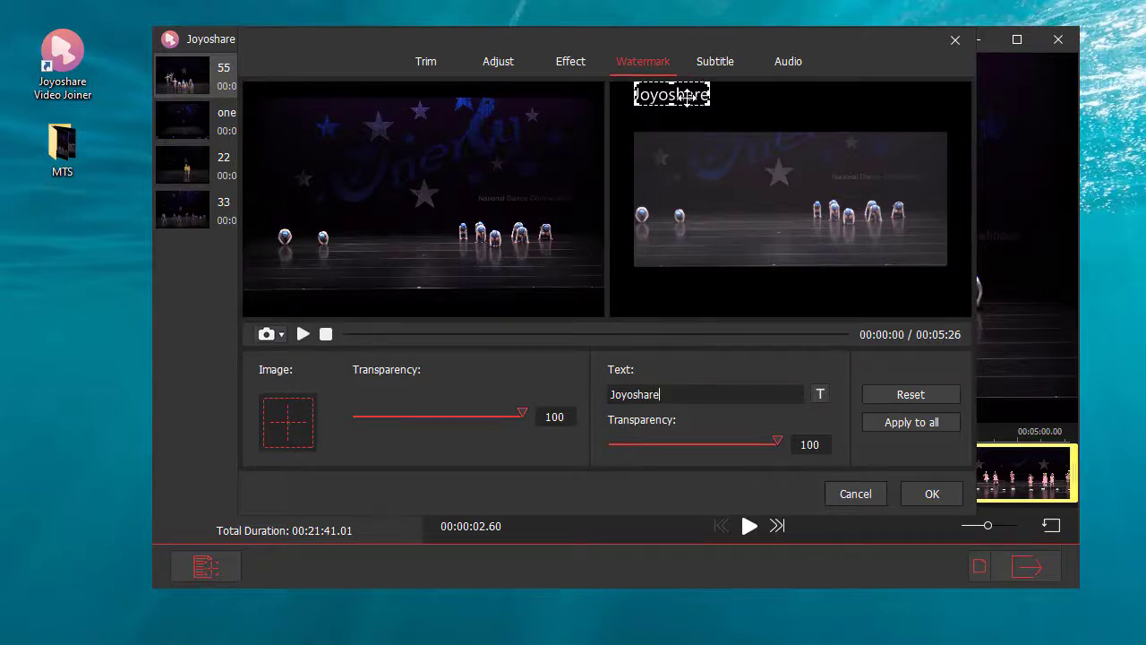
drag(687, 97, 911, 147)
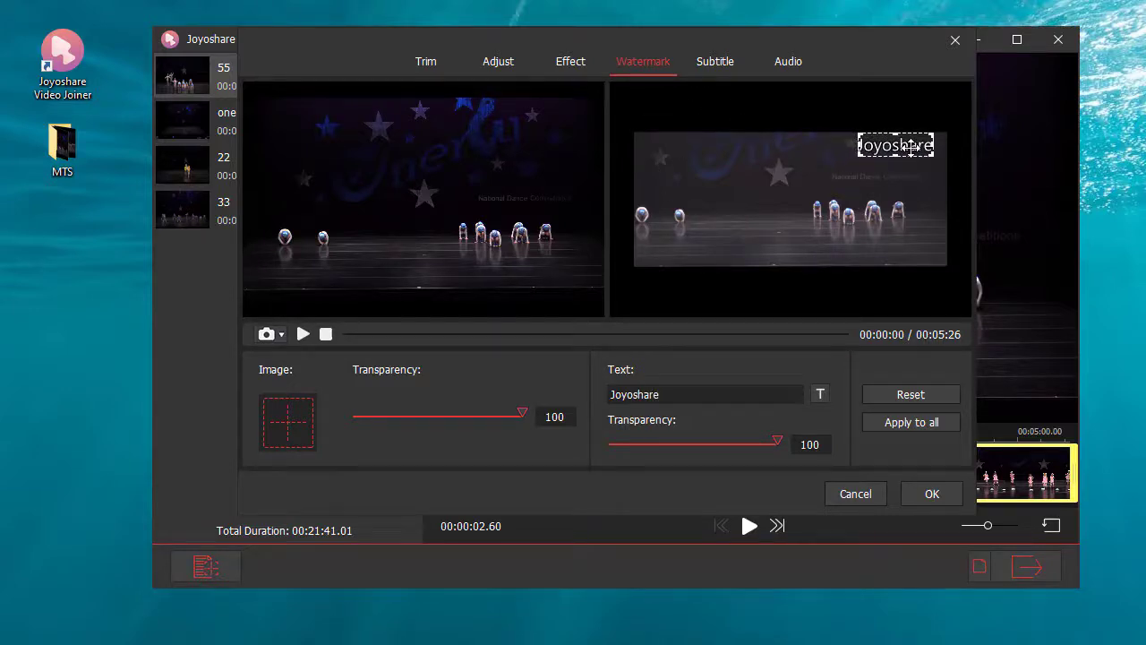
Keep the subtitle track set to No Subtitle.
click(716, 65)
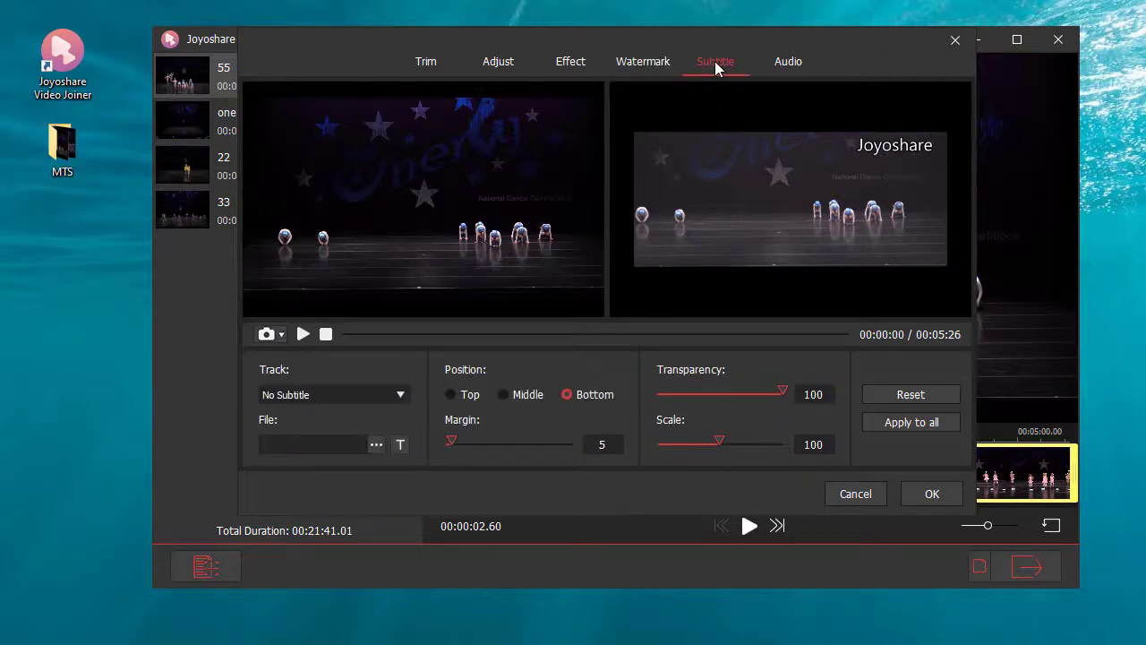
click(400, 395)
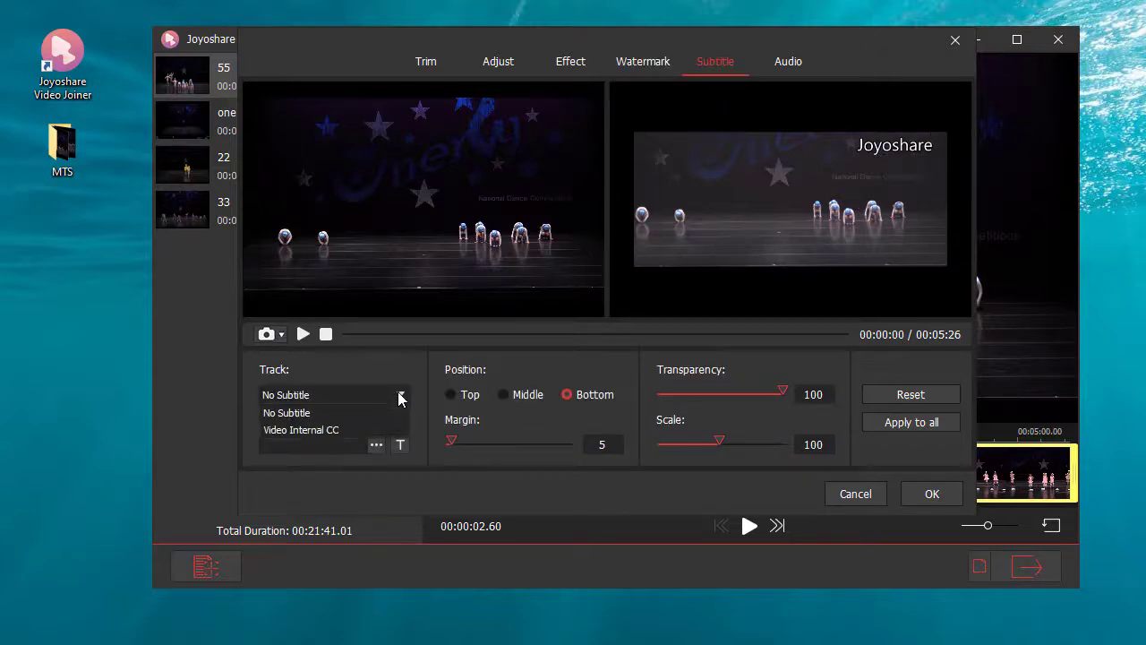
click(408, 367)
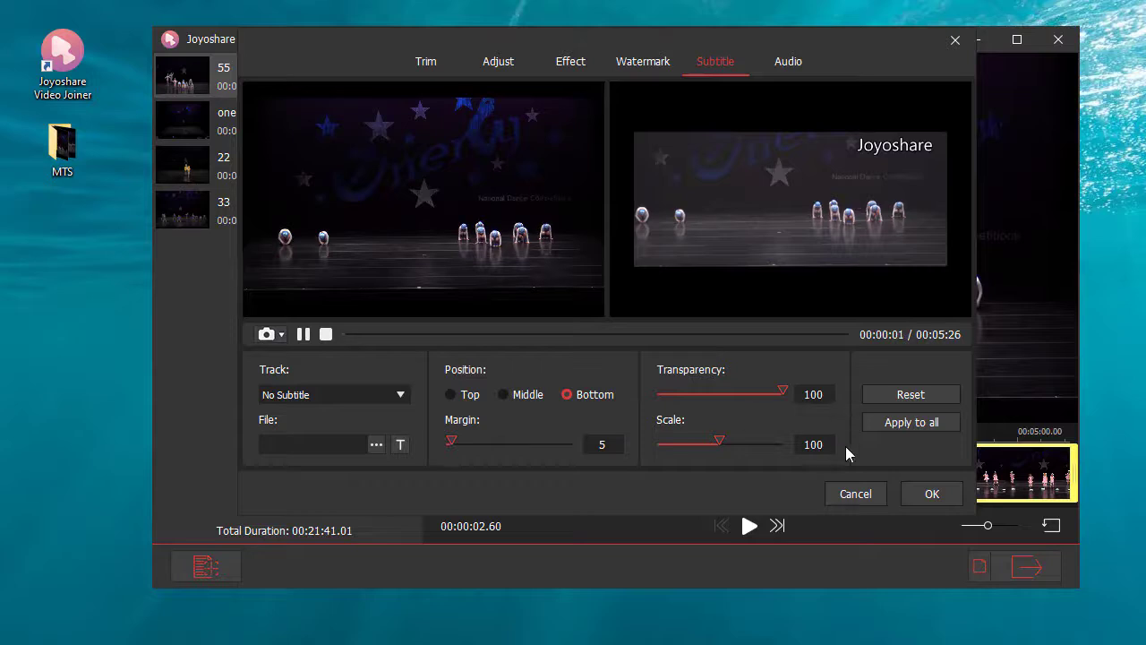
Keep the (AC3) audio track and confirm the edits with OK.
click(785, 61)
click(366, 394)
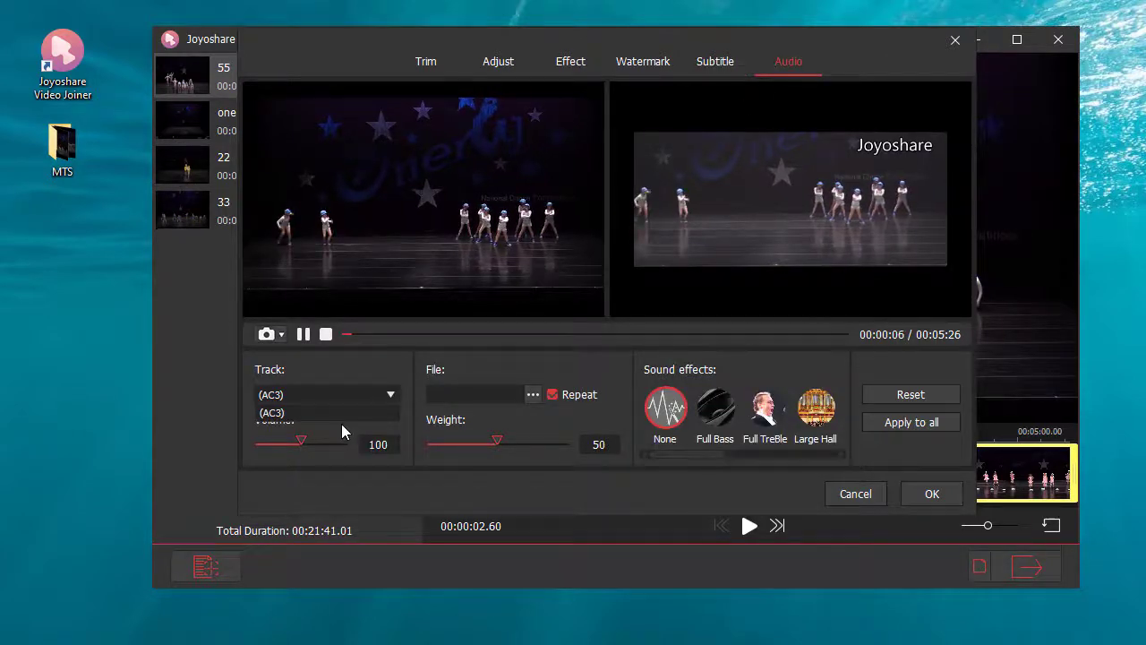
click(341, 420)
drag(689, 451, 801, 450)
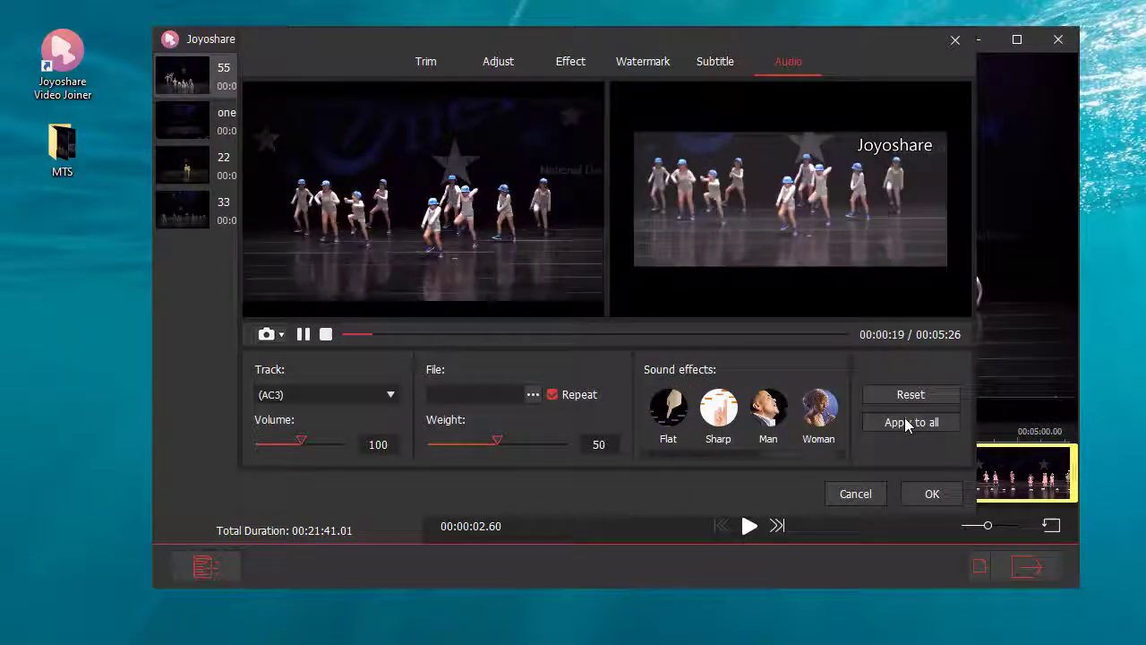
click(916, 495)
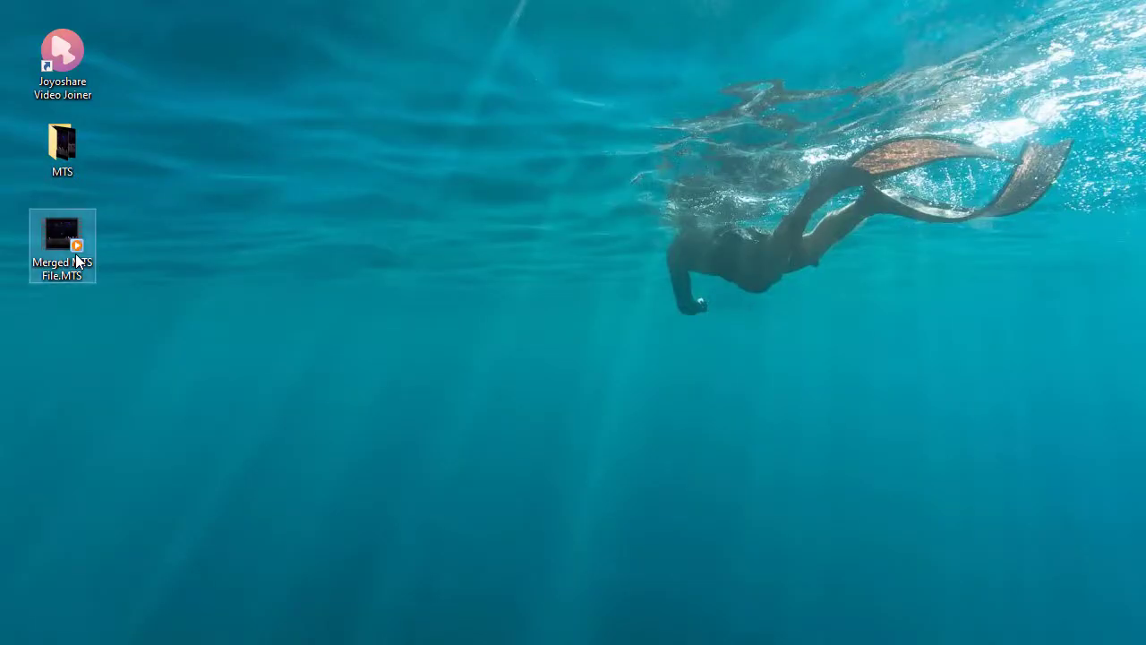
Play Merged MTS File.MTS and jump along the seek bar from 03:35 to 21:34.
double_click(77, 261)
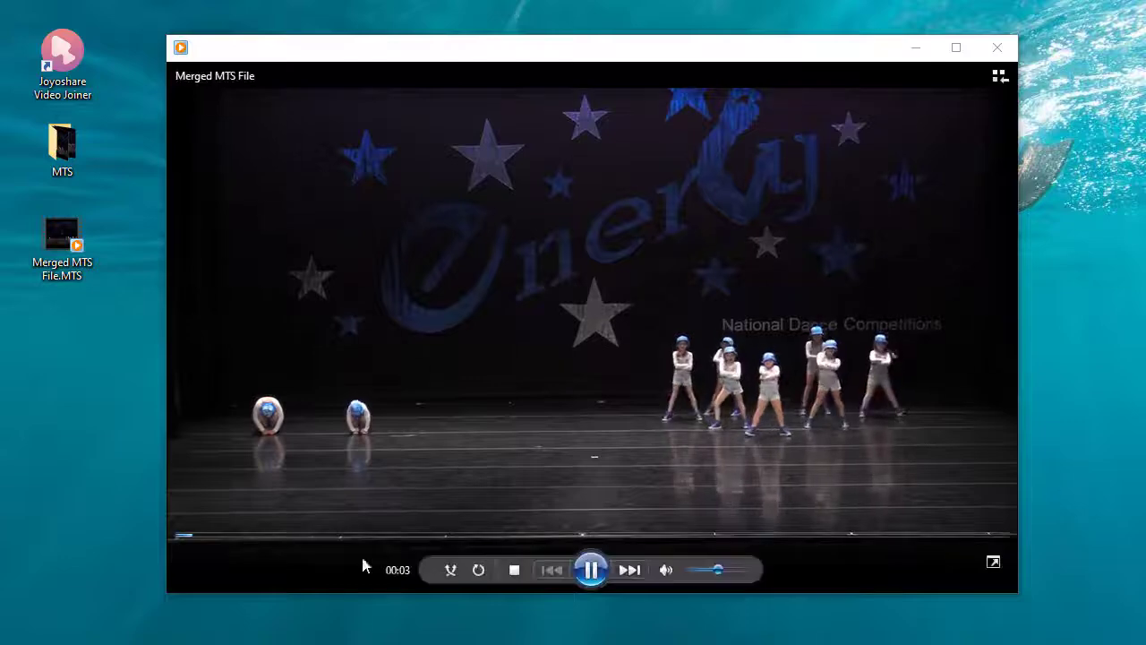
click(321, 543)
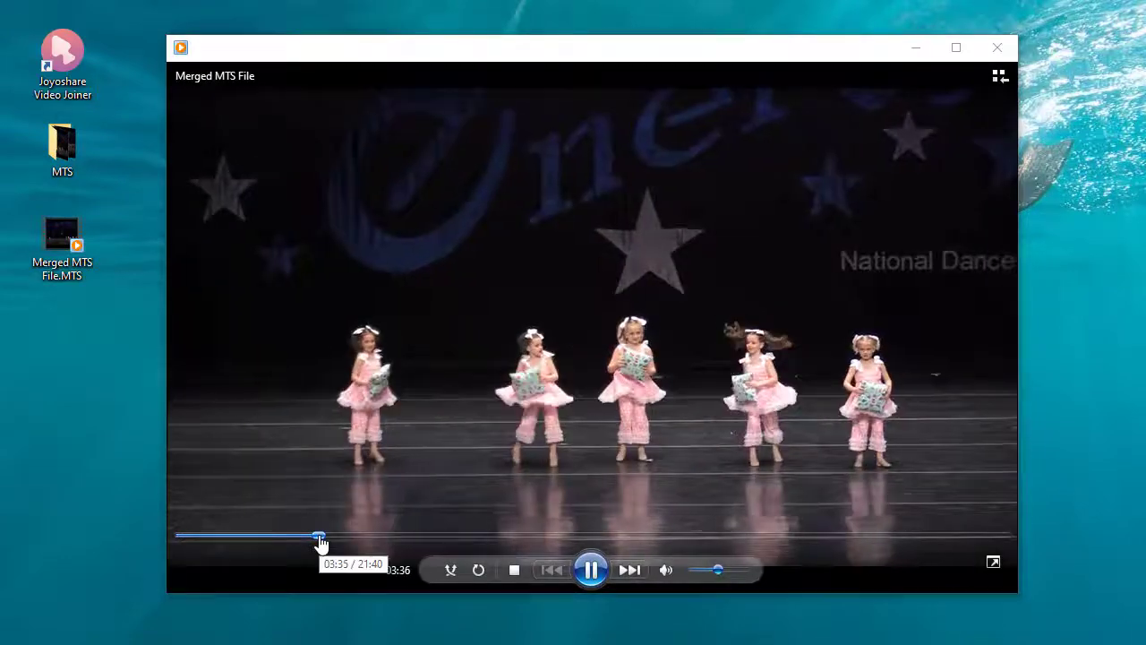
click(397, 542)
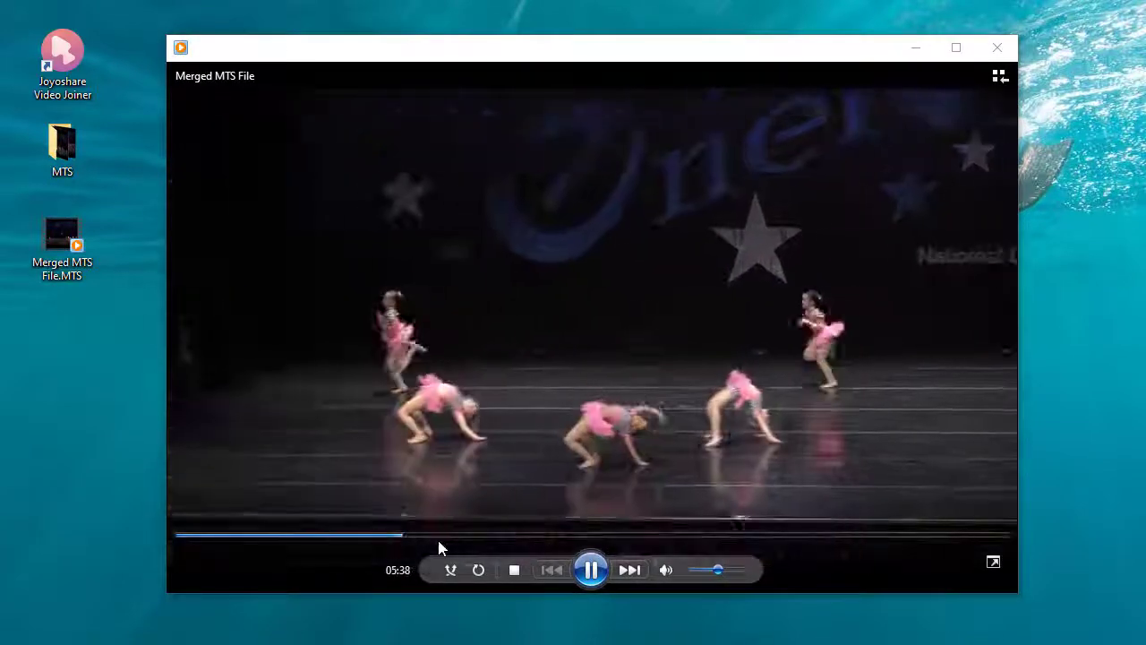
click(511, 541)
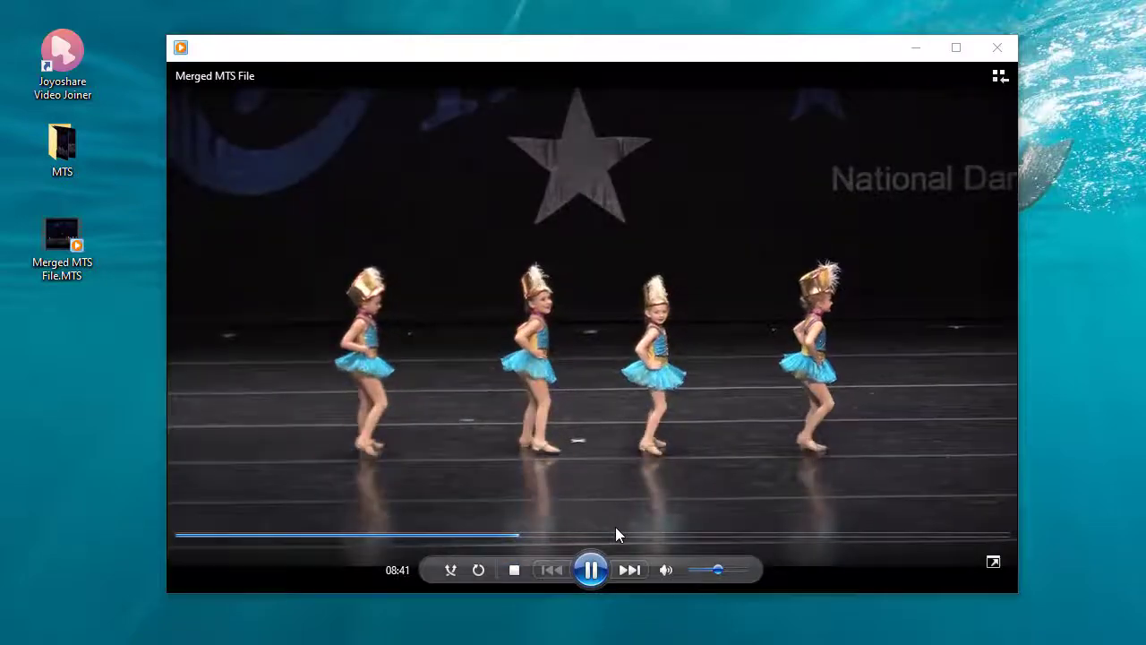
click(636, 543)
click(726, 542)
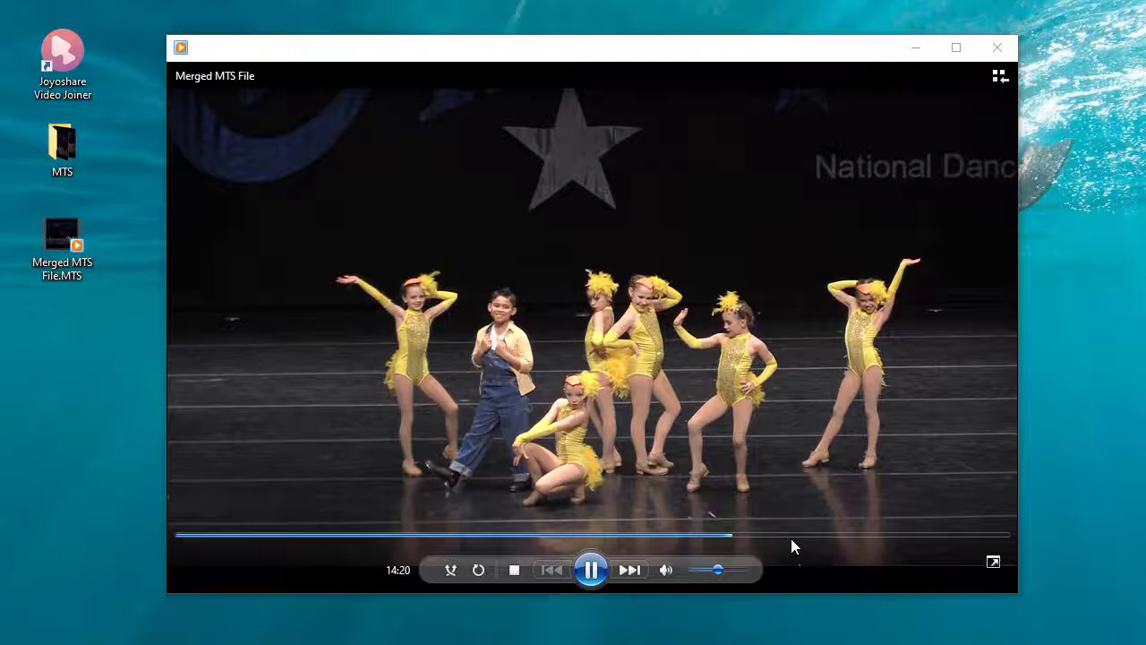
click(824, 541)
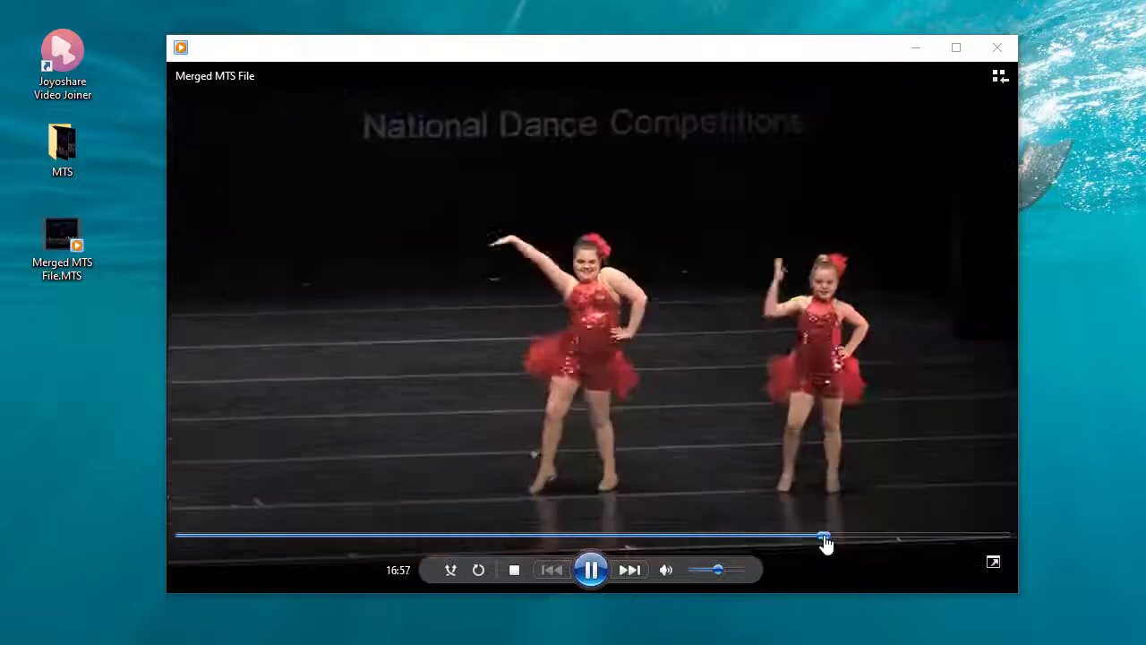
click(880, 540)
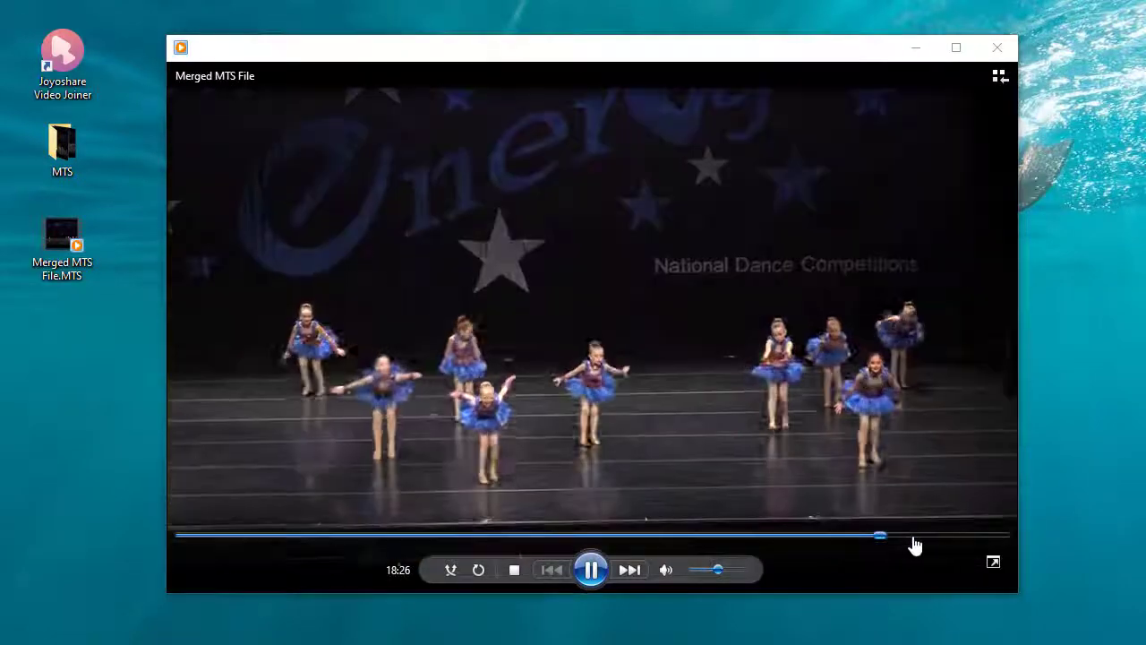
click(932, 543)
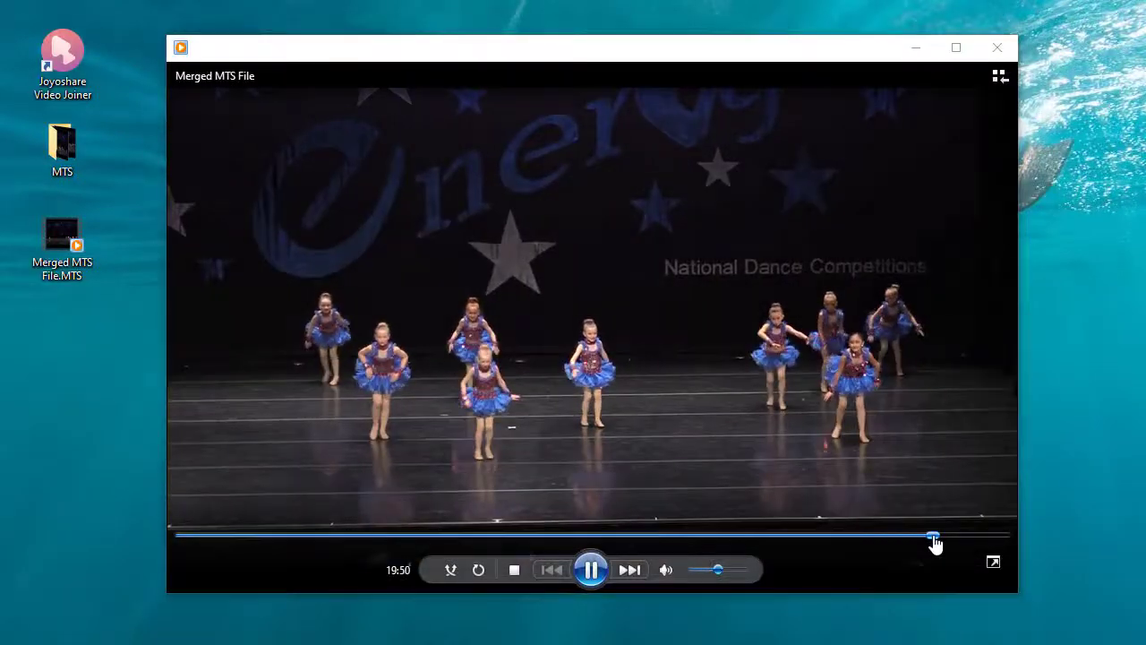
click(978, 543)
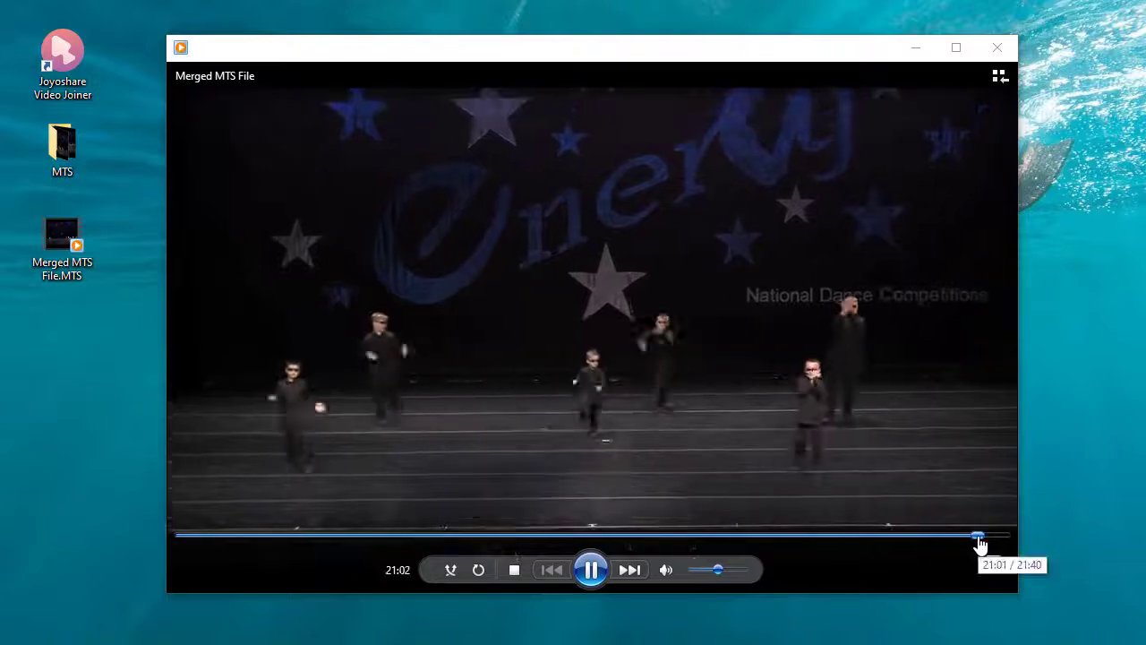
click(1002, 543)
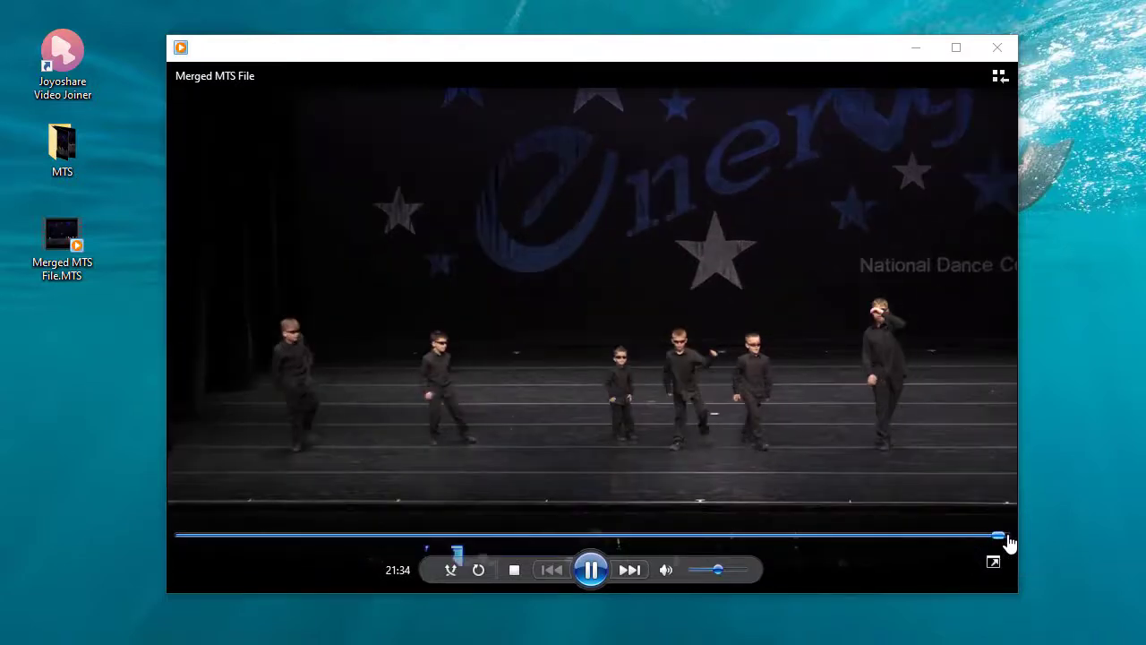